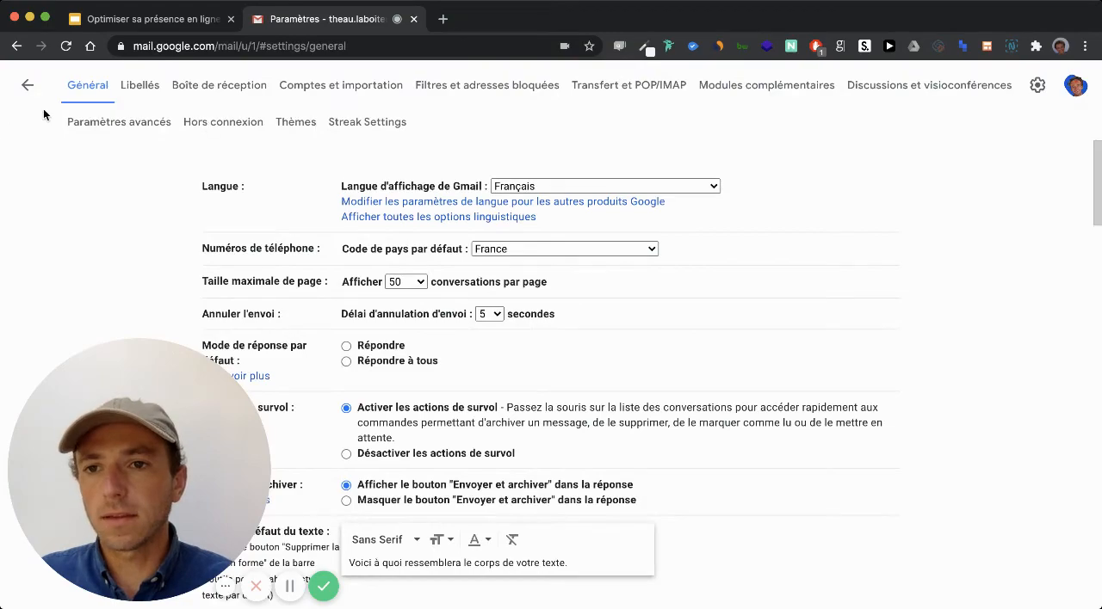
# - Create a new Gmail signature named Vidéo in the general settings
pyautogui.scroll(-15, 415, 295)
pyautogui.scroll(-15, 415, 292)
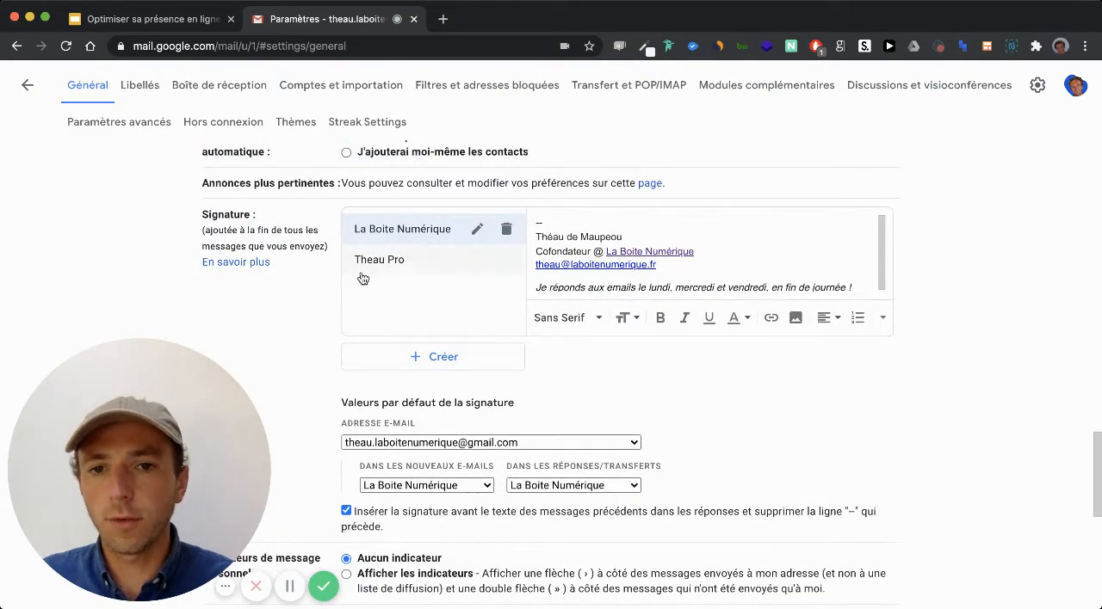
pyautogui.click(445, 357)
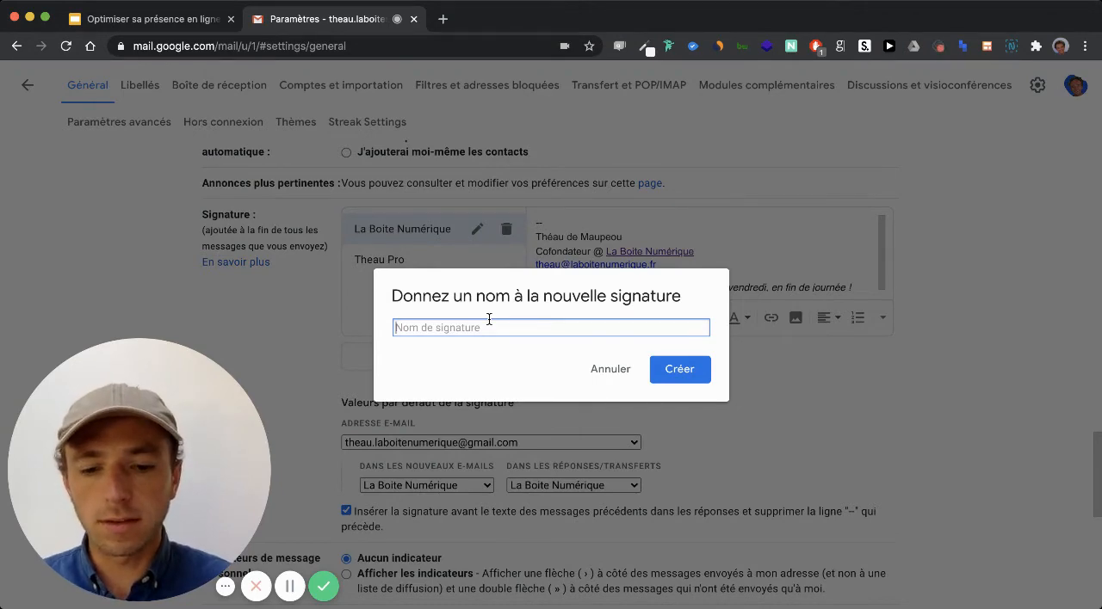
pyautogui.write('vIDÉO')
pyautogui.press('BackSpace')
pyautogui.press('BackSpace')
pyautogui.press('BackSpace')
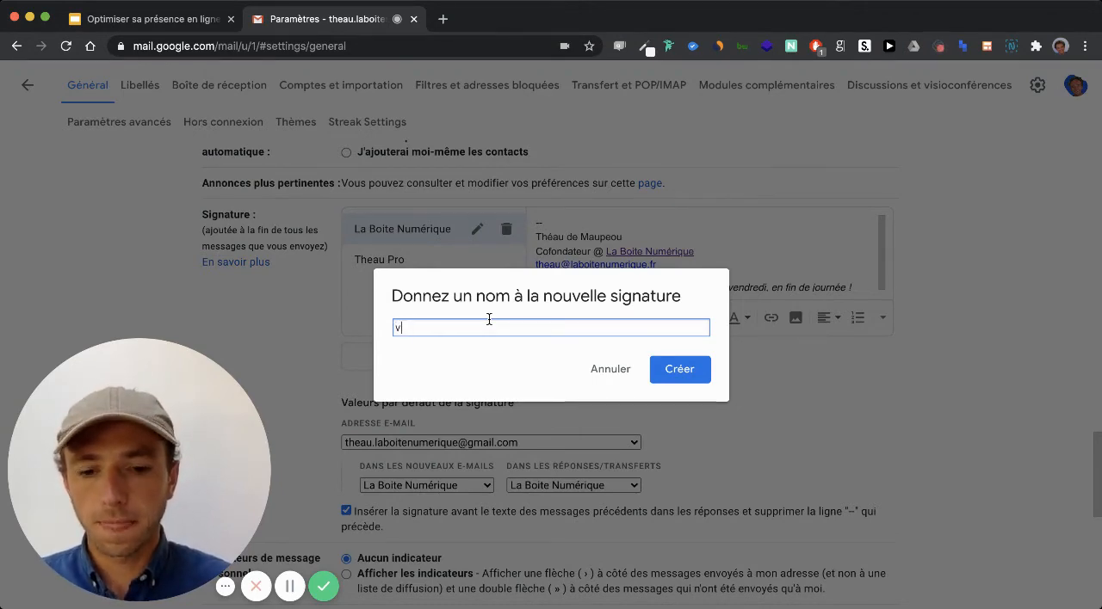
pyautogui.press('BackSpace')
pyautogui.write('Vidéo')
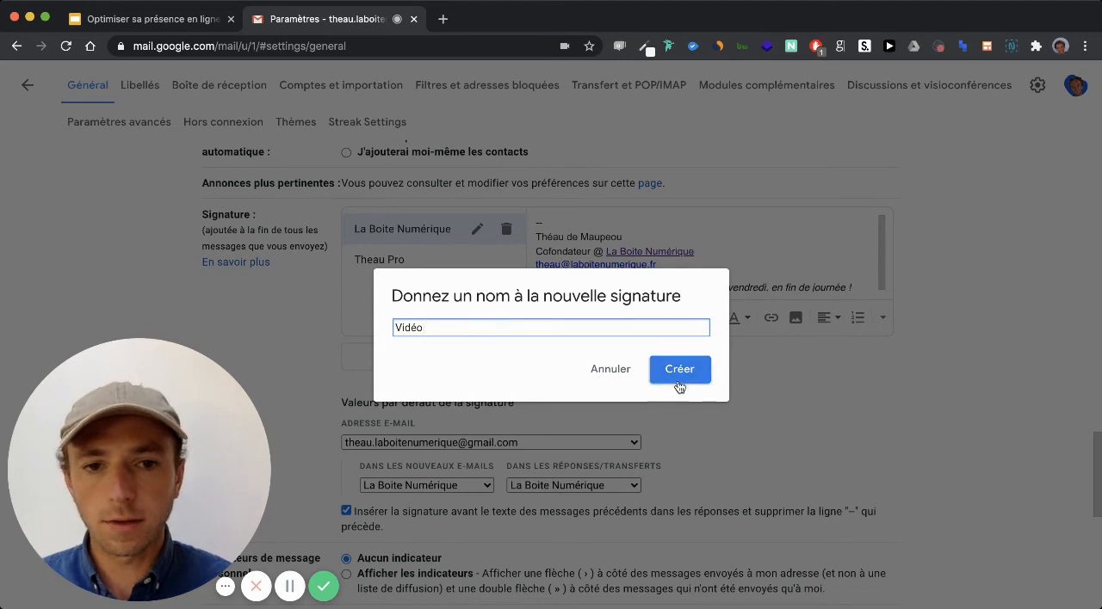
pyautogui.click(680, 385)
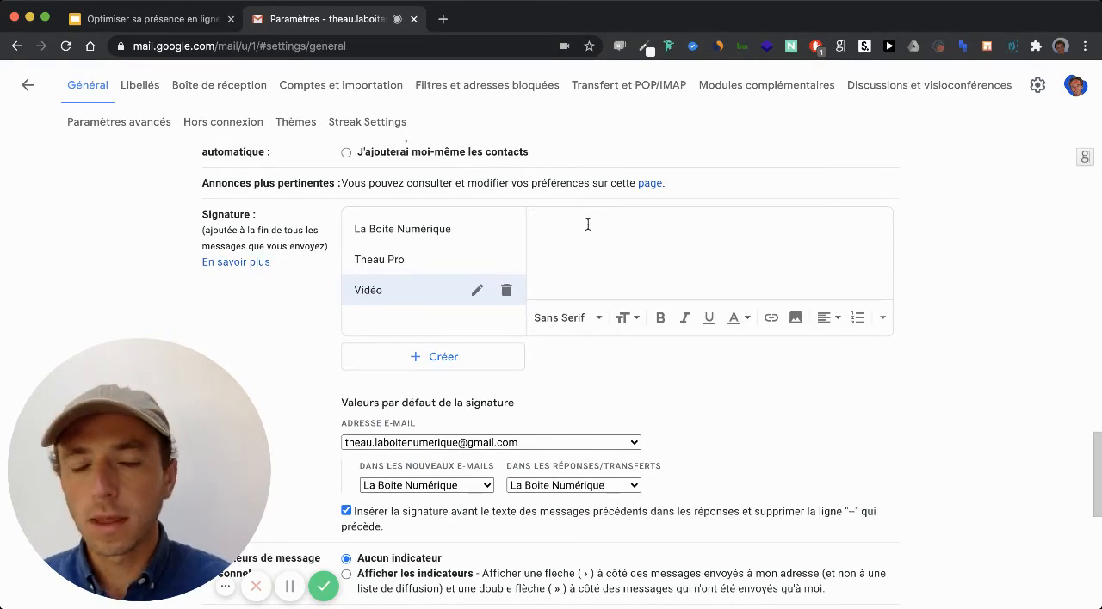
# - Delete the Vidéo signature and accept the deletion
pyautogui.click(504, 292)
pyautogui.click(652, 369)
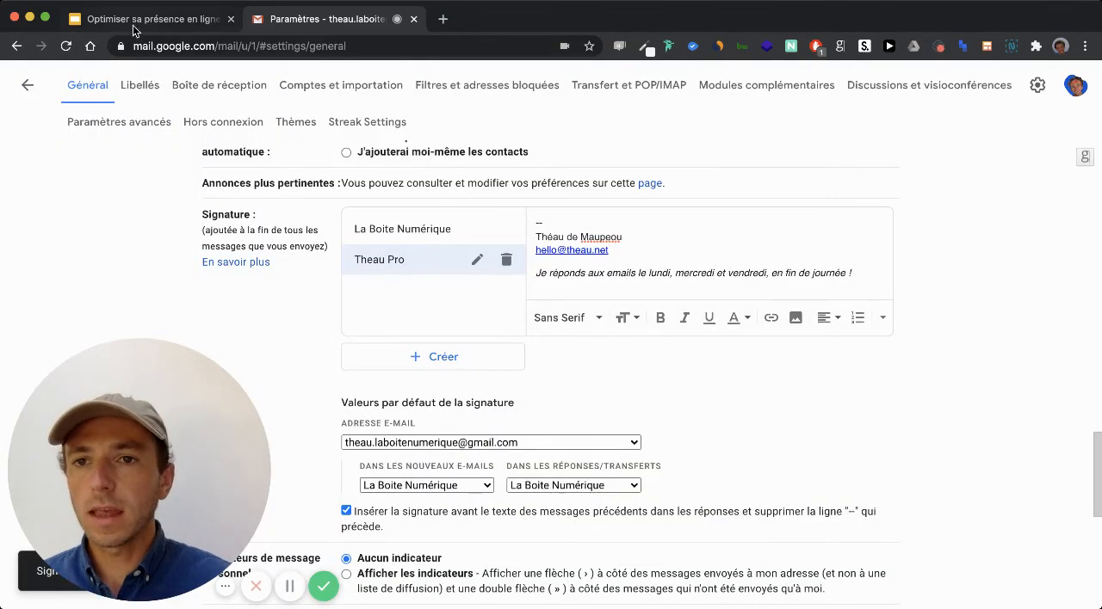
# - Switch to the Google Slides presentation and follow its "C'est parti !" link to the HubSpot email signature generator
pyautogui.click(134, 30)
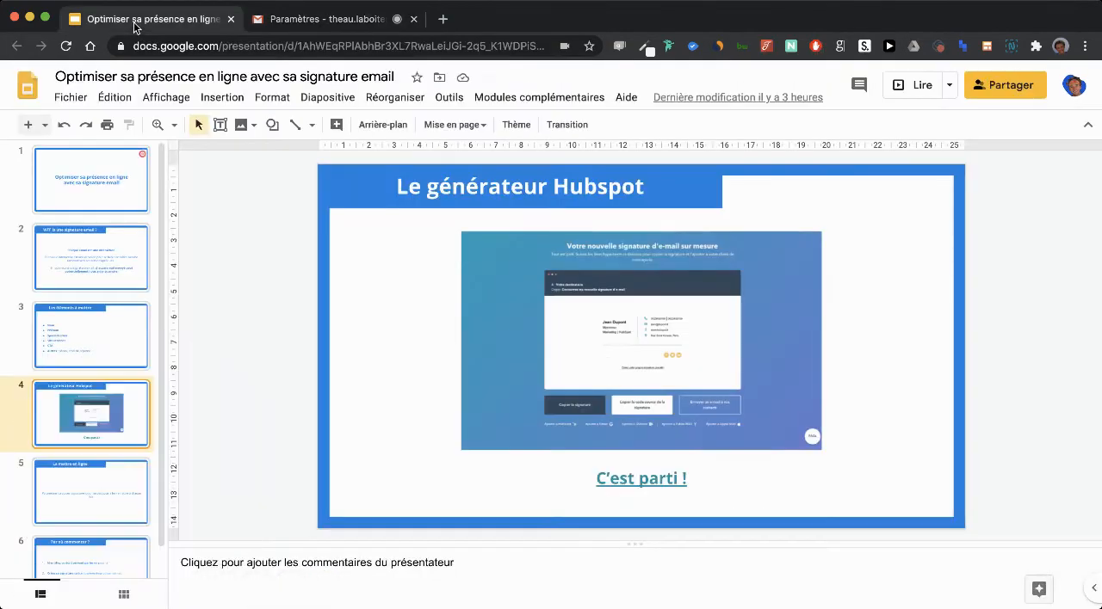
pyautogui.click(668, 478)
pyautogui.click(663, 500)
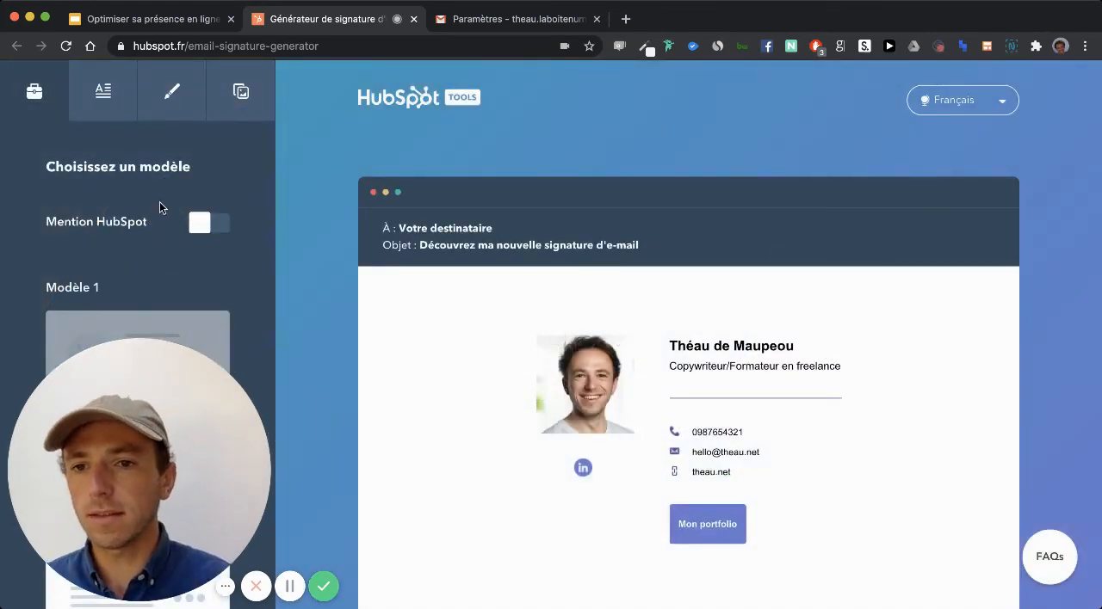
# - Turn on the Mention HubSpot option for the signature
pyautogui.click(213, 231)
pyautogui.scroll(-3, 155, 231)
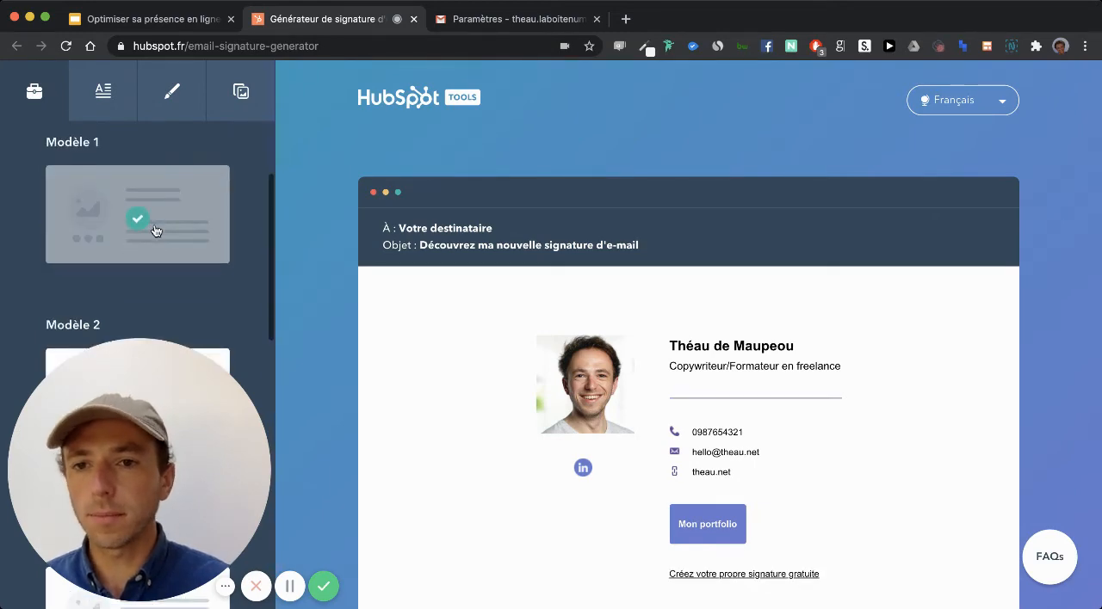
pyautogui.scroll(3, 156, 228)
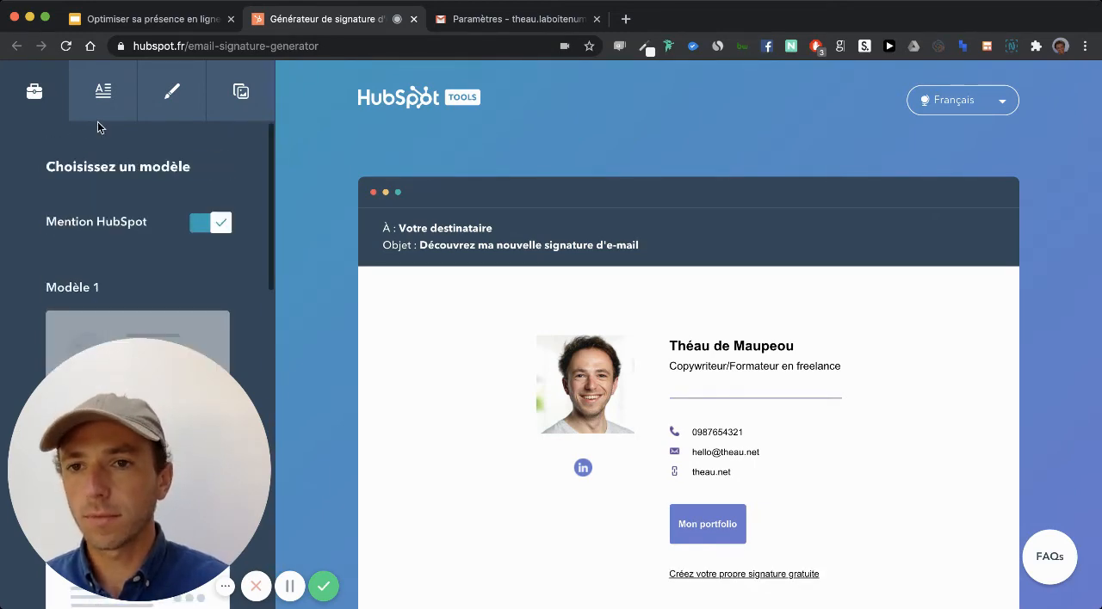
# - Clear the first name and last name from the signature information
pyautogui.click(103, 91)
pyautogui.doubleClick(155, 251)
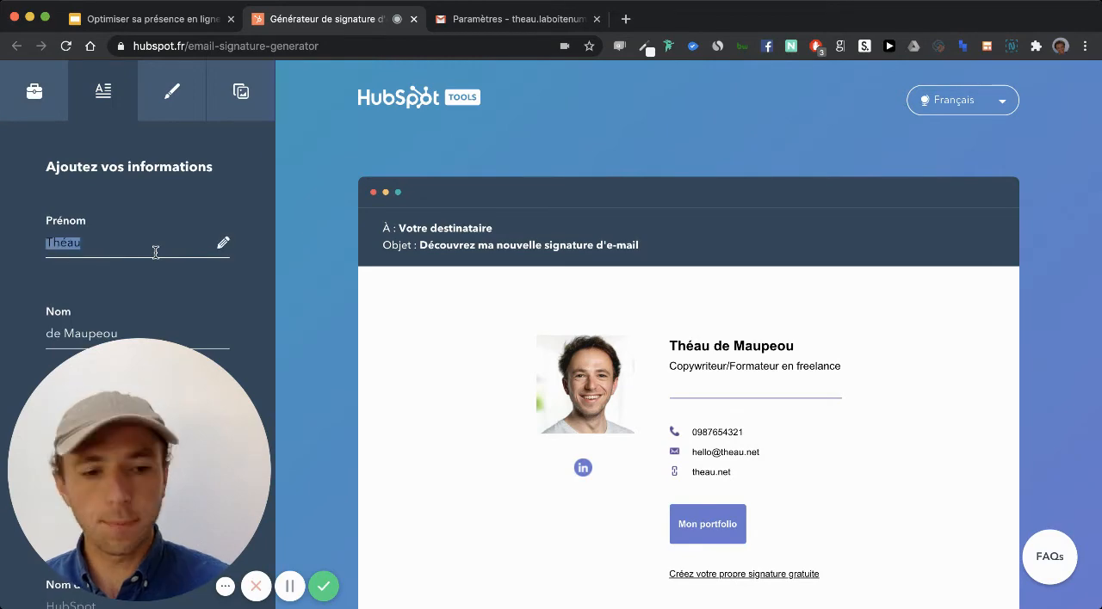
pyautogui.press('BackSpace')
pyautogui.scroll(-2, 152, 248)
pyautogui.click(114, 225)
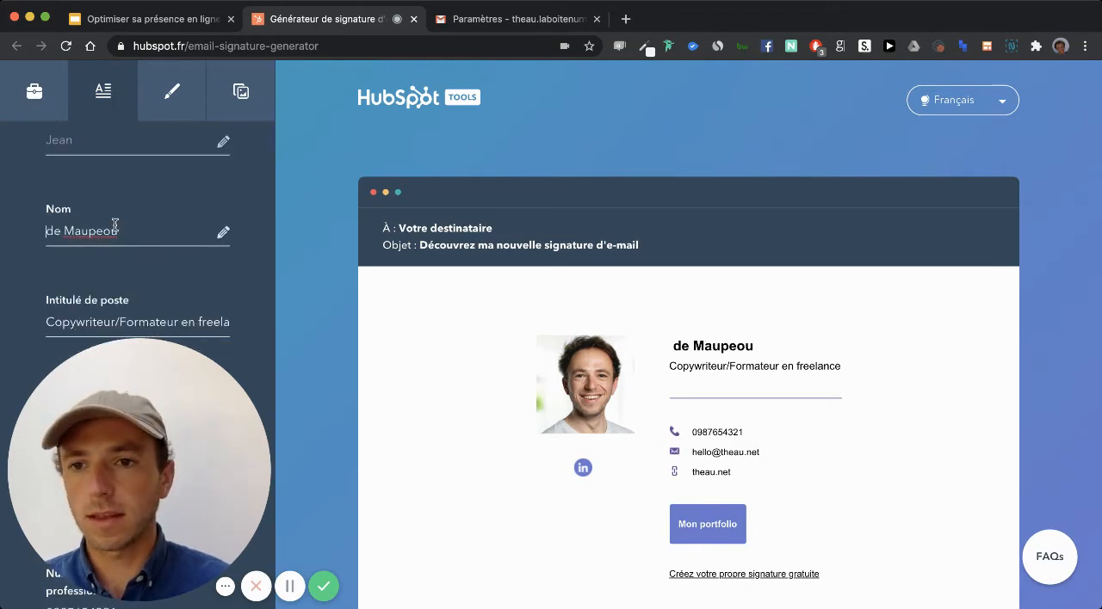
pyautogui.tripleClick(115, 225)
pyautogui.press('BackSpace')
# - Clear the job title and the professional phone number from the signature information
pyautogui.scroll(-1, 113, 226)
pyautogui.doubleClick(127, 261)
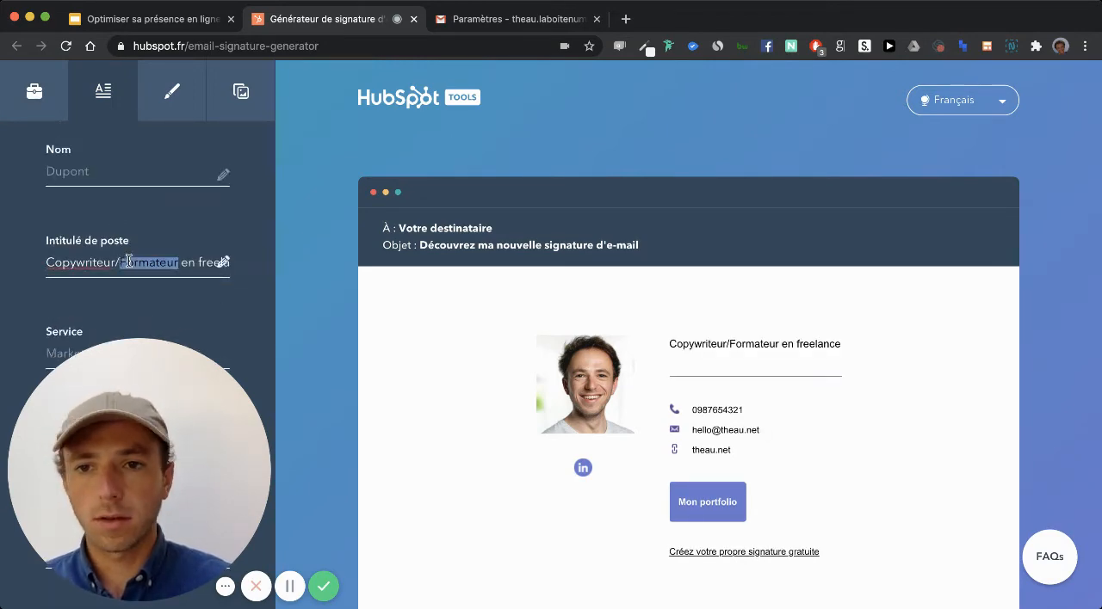
pyautogui.tripleClick(128, 261)
pyautogui.press('BackSpace')
pyautogui.scroll(-2, 129, 258)
pyautogui.scroll(-2, 138, 304)
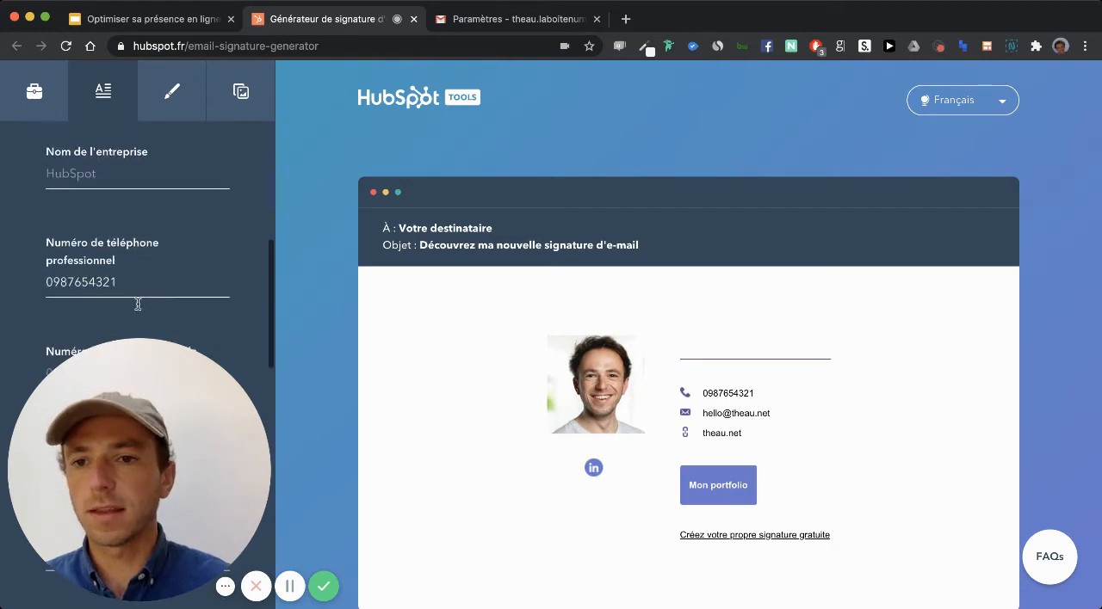
pyautogui.tripleClick(116, 279)
pyautogui.press('BackSpace')
# - Clear the e-mail address and the website from the signature information
pyautogui.scroll(-5, 115, 279)
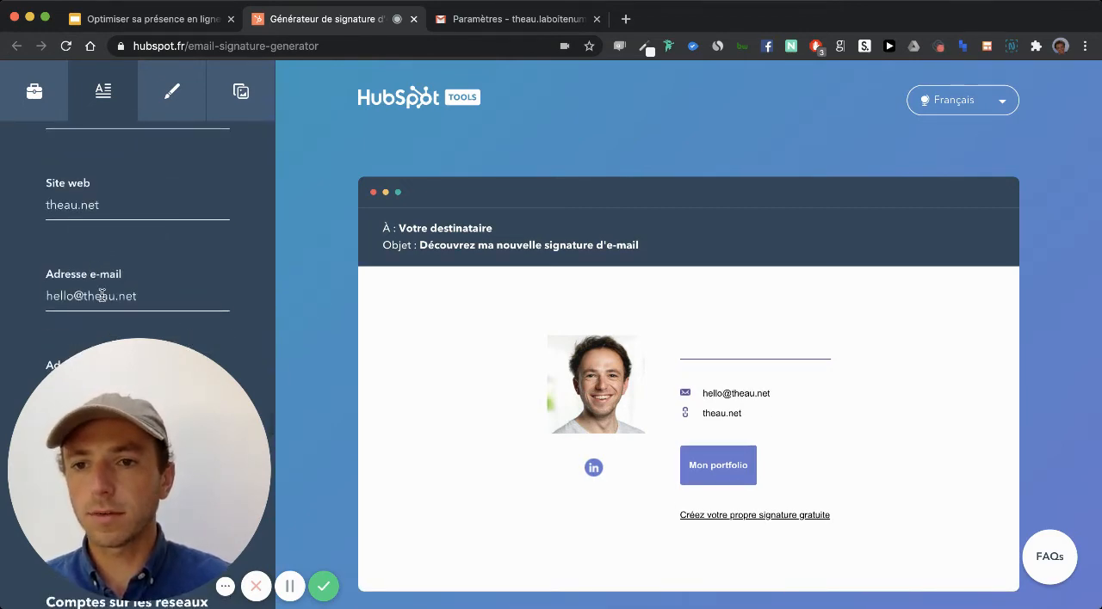
pyautogui.tripleClick(101, 296)
pyautogui.press('BackSpace')
pyautogui.tripleClick(101, 208)
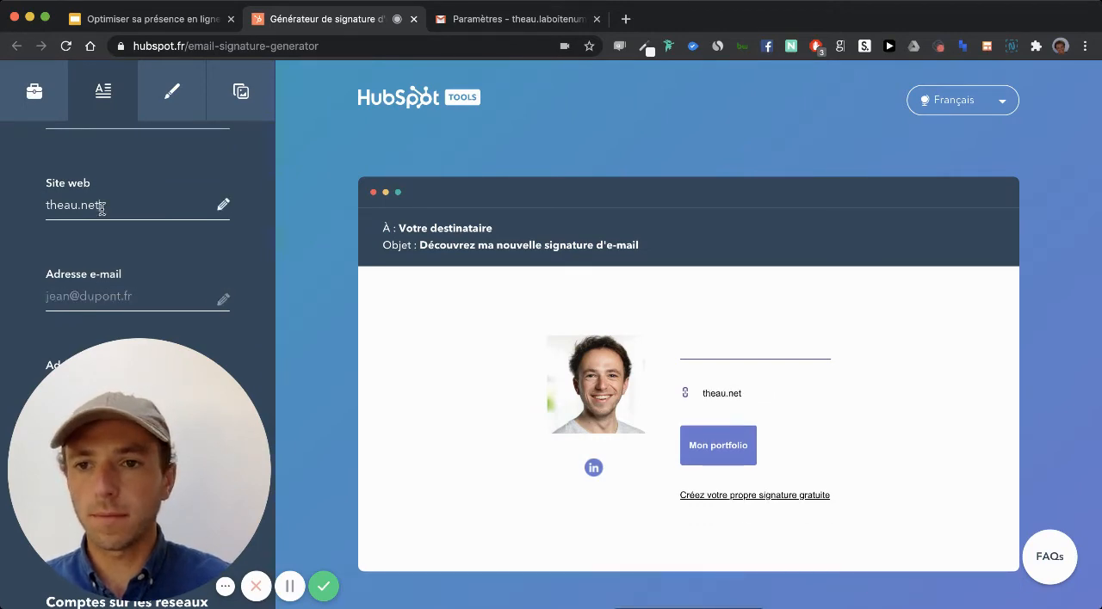
pyautogui.press('BackSpace')
# - Remove the LinkedIn profile link from the signature's social network accounts
pyautogui.scroll(-3, 102, 211)
pyautogui.scroll(-6, 118, 251)
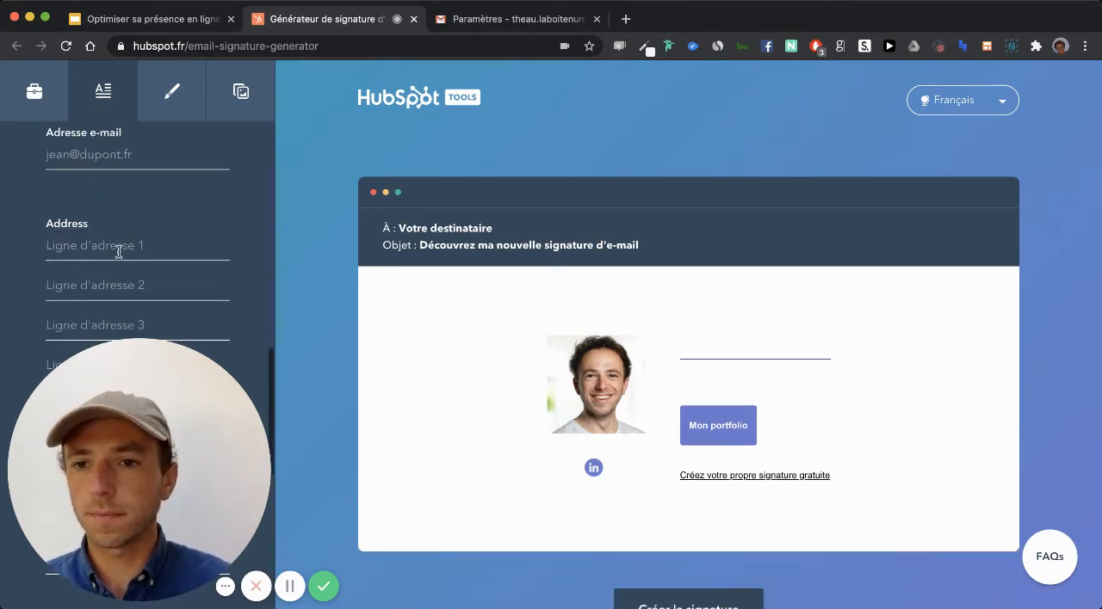
pyautogui.scroll(1, 139, 206)
pyautogui.doubleClick(137, 162)
pyautogui.tripleClick(137, 163)
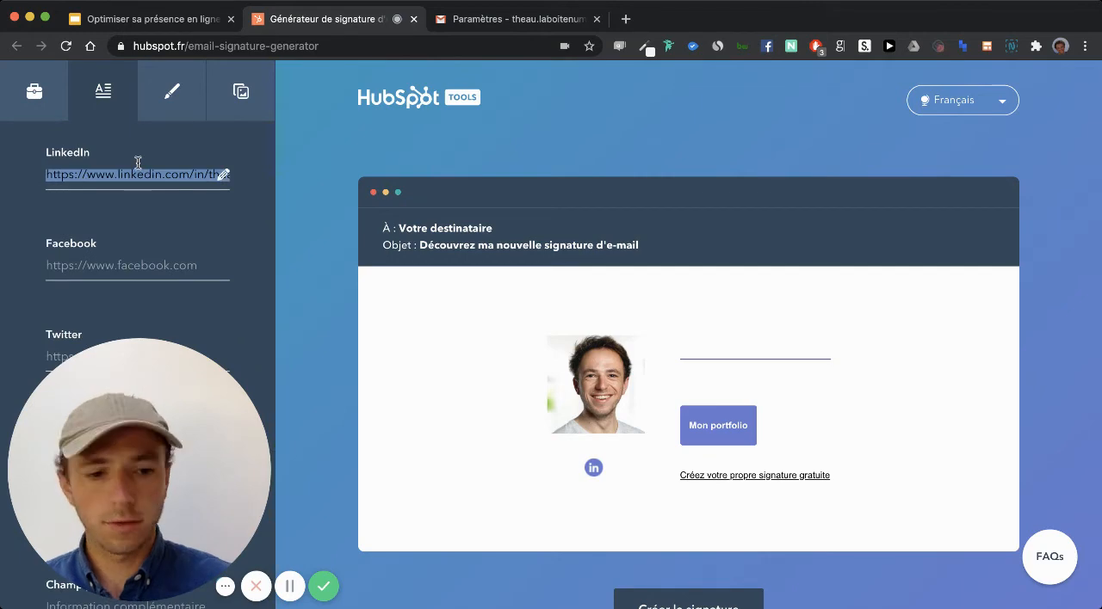
pyautogui.press('BackSpace')
pyautogui.scroll(-2, 169, 191)
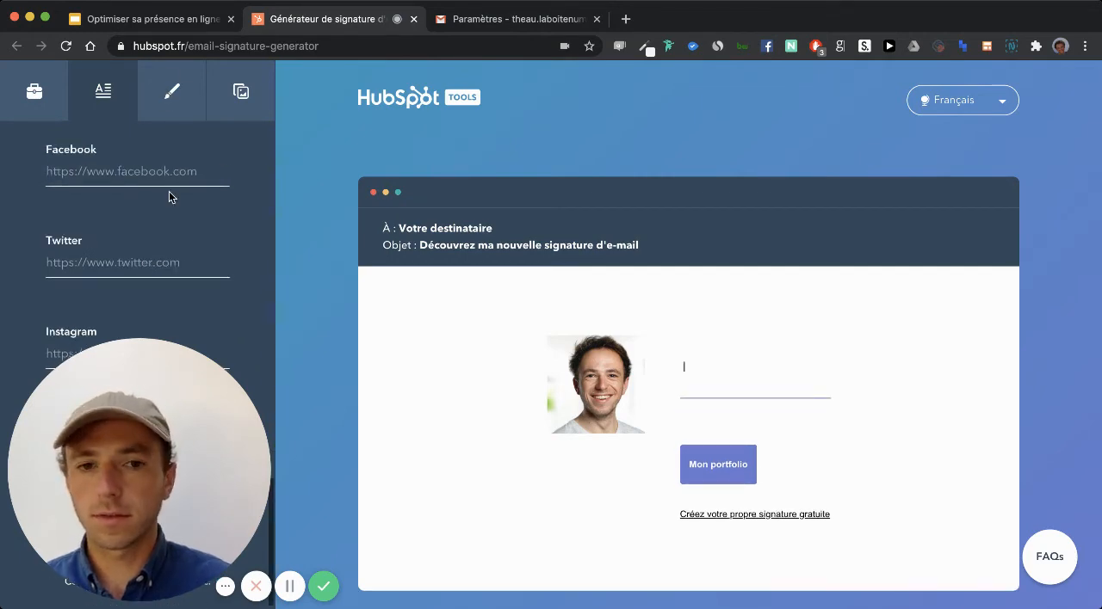
# - Review the signature's style settings and remove the profile photo URL from its images
pyautogui.click(170, 93)
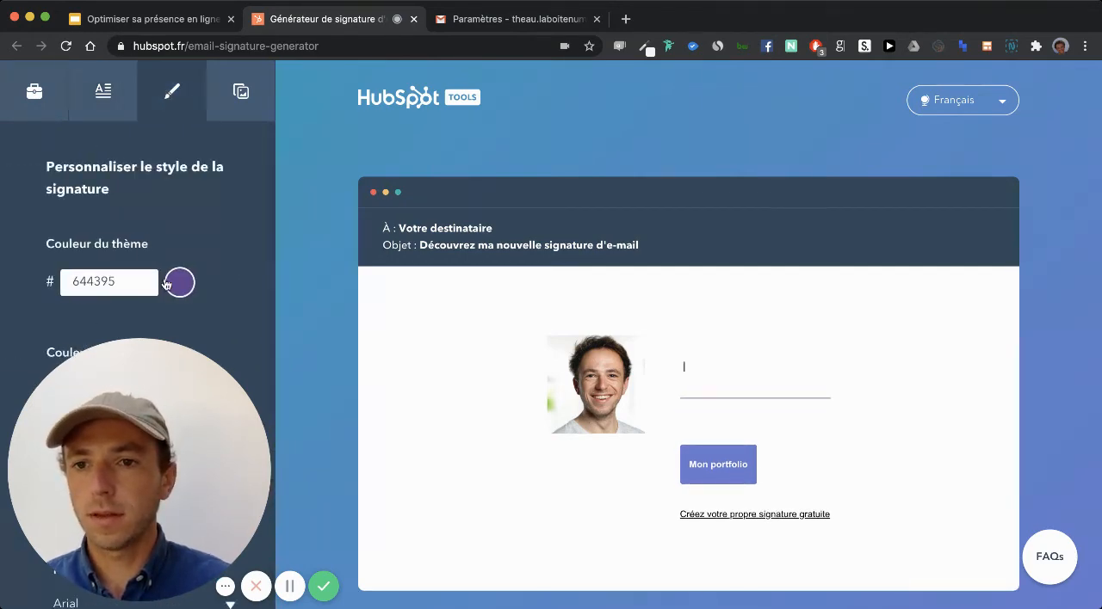
pyautogui.scroll(-5, 136, 219)
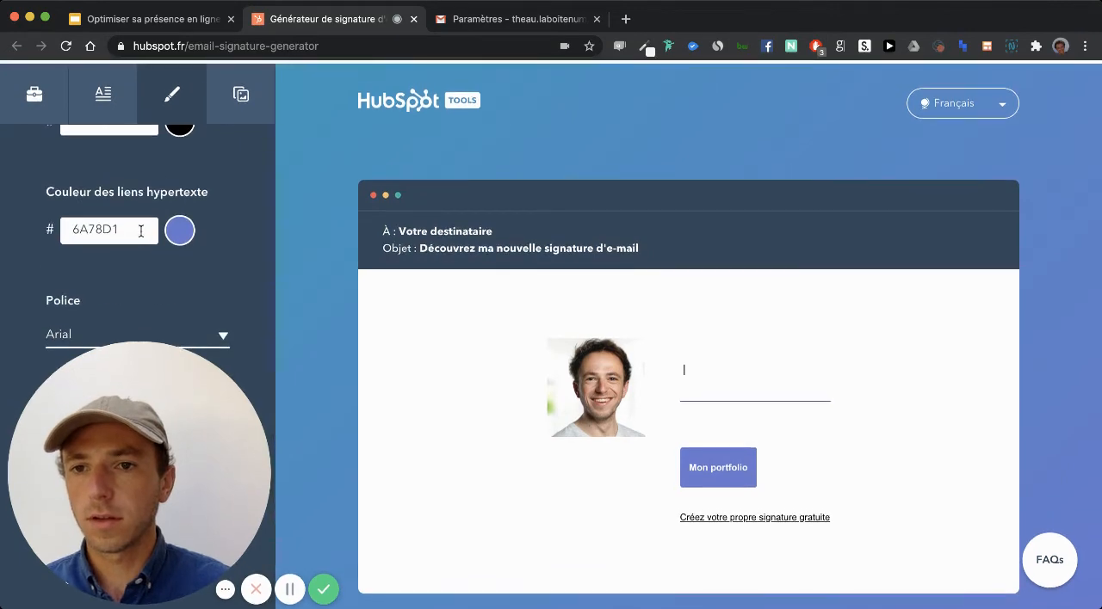
pyautogui.click(240, 92)
pyautogui.click(109, 264)
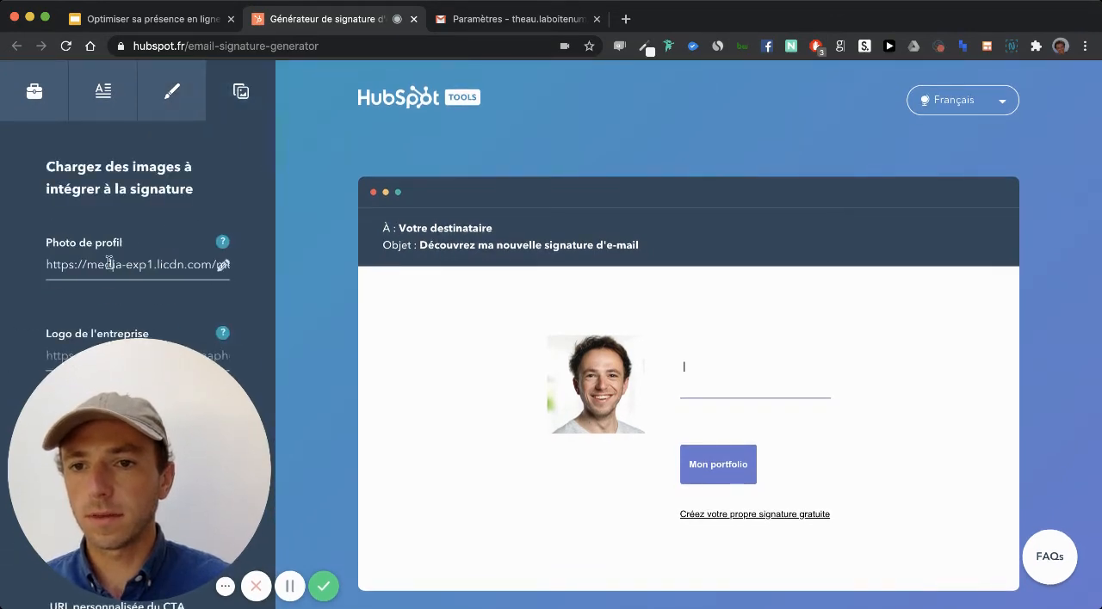
pyautogui.hotkey('ctrl', 'a')
pyautogui.press('BackSpace')
# - Clear the text of the custom call-to-action
pyautogui.scroll(-10, 116, 276)
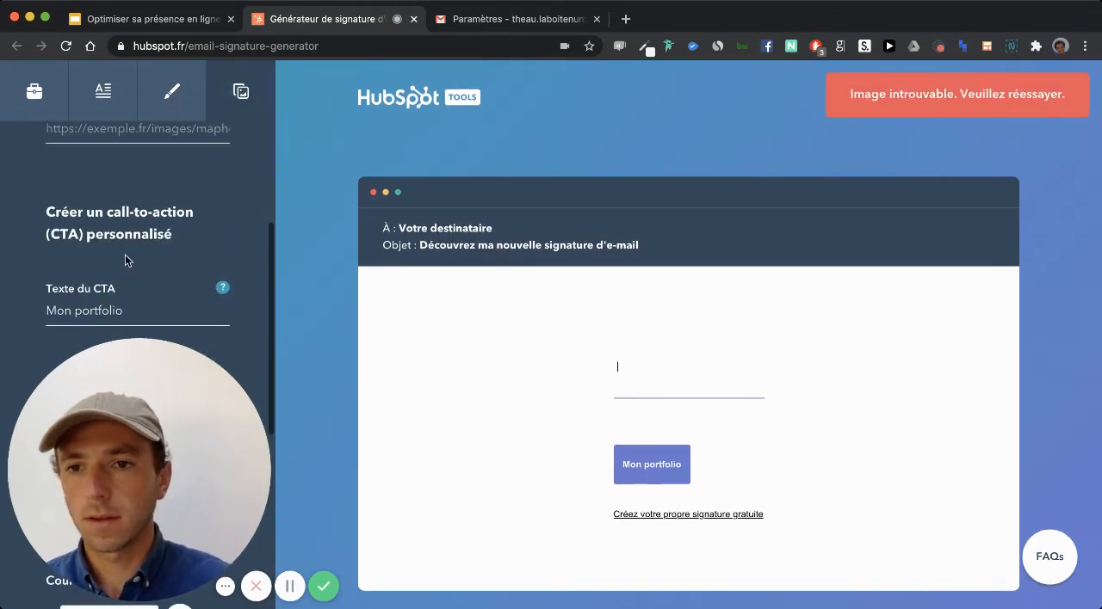
pyautogui.scroll(5, 125, 297)
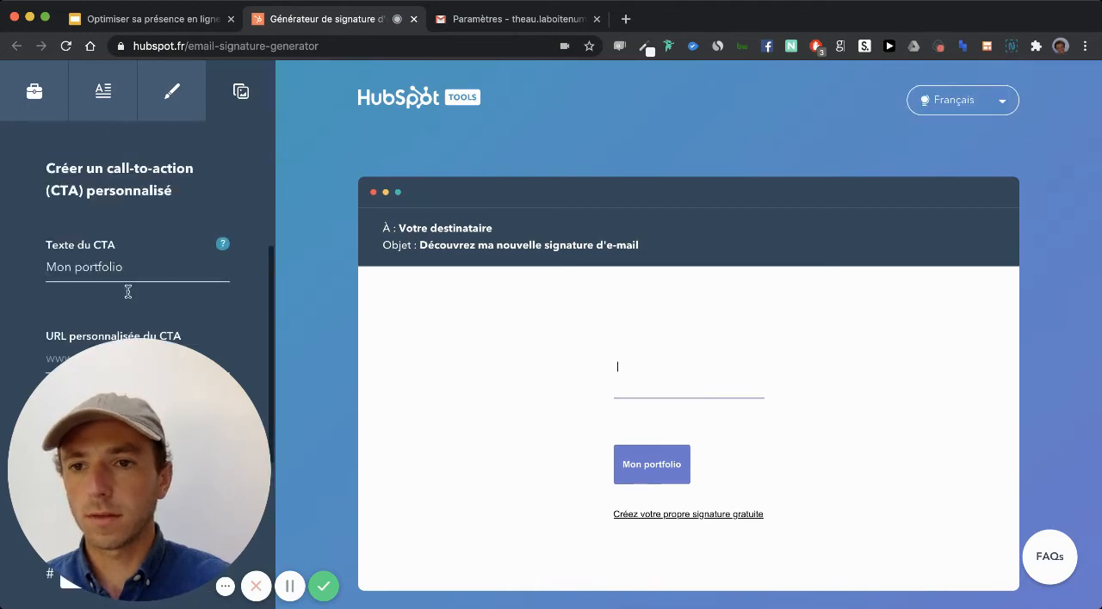
pyautogui.tripleClick(127, 291)
pyautogui.press('BackSpace')
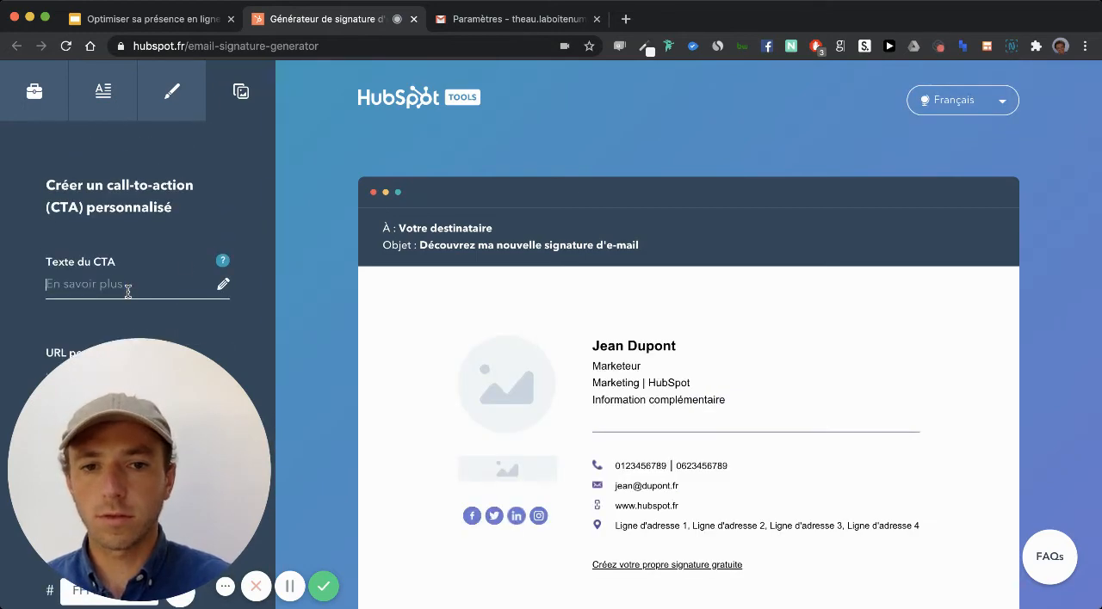
# - Return to the template options and turn off the Mention HubSpot option
pyautogui.scroll(5, 204, 256)
pyautogui.click(32, 90)
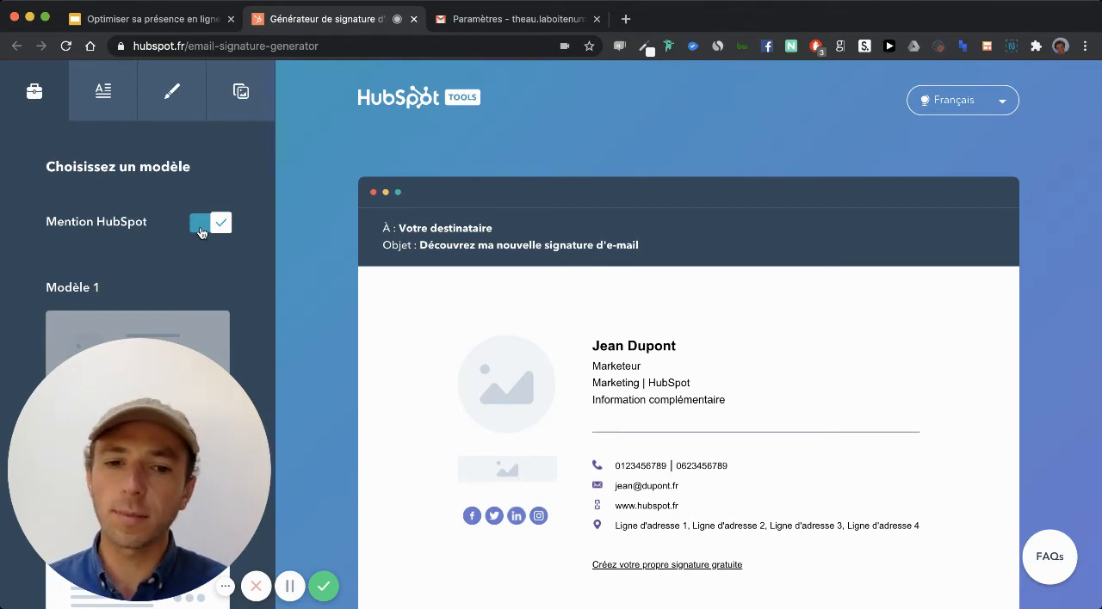
pyautogui.scroll(-2, 590, 312)
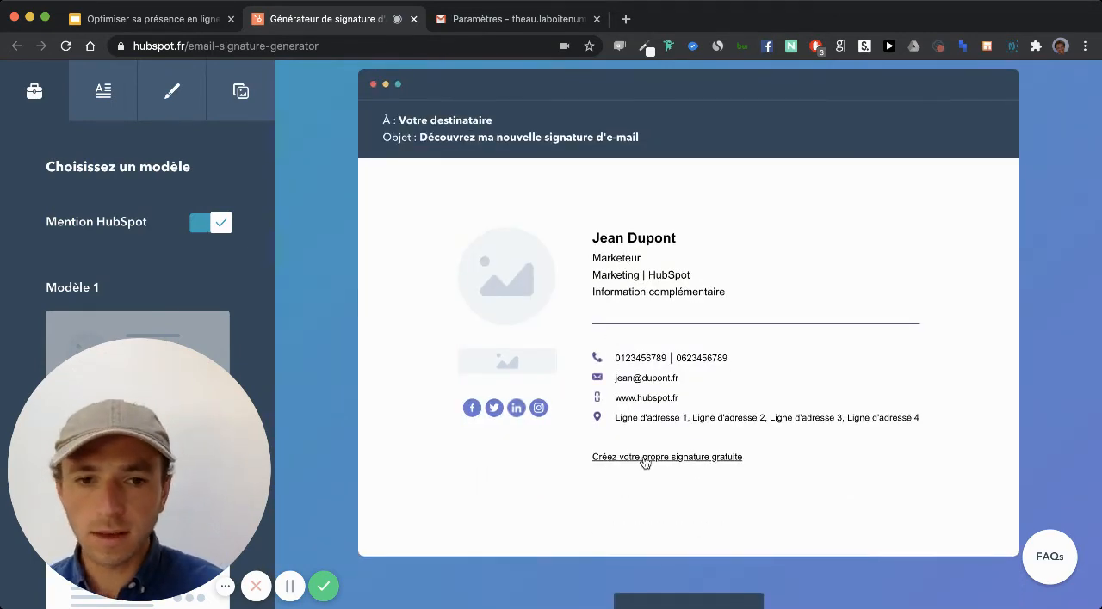
pyautogui.click(199, 230)
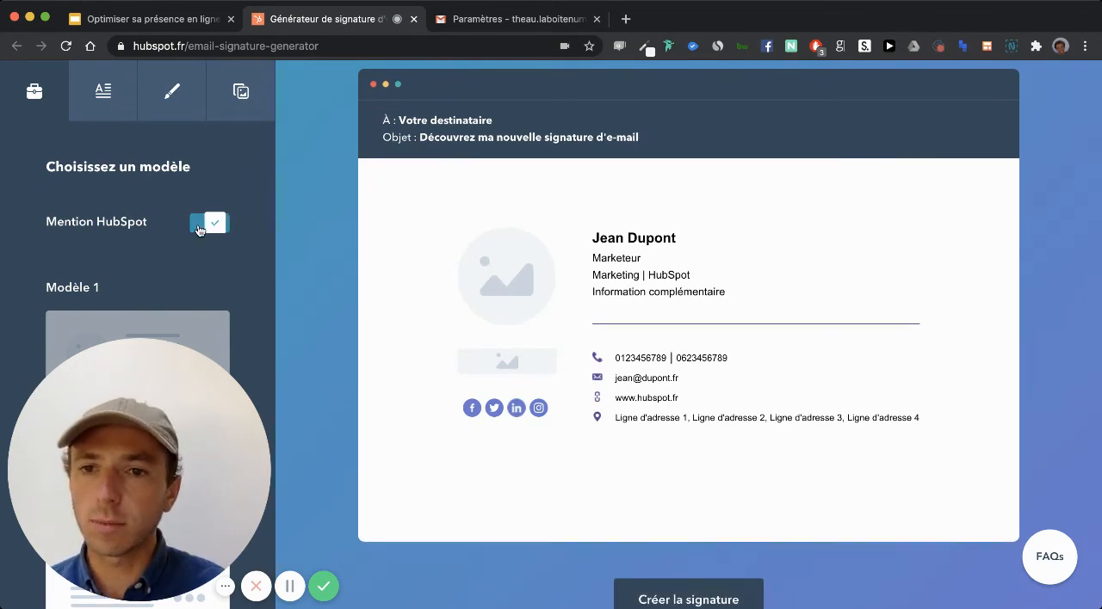
# - Browse the signature templates and try Modèle 3 and Modèle 4 in the preview
pyautogui.scroll(-3, 67, 235)
pyautogui.scroll(-10, 122, 215)
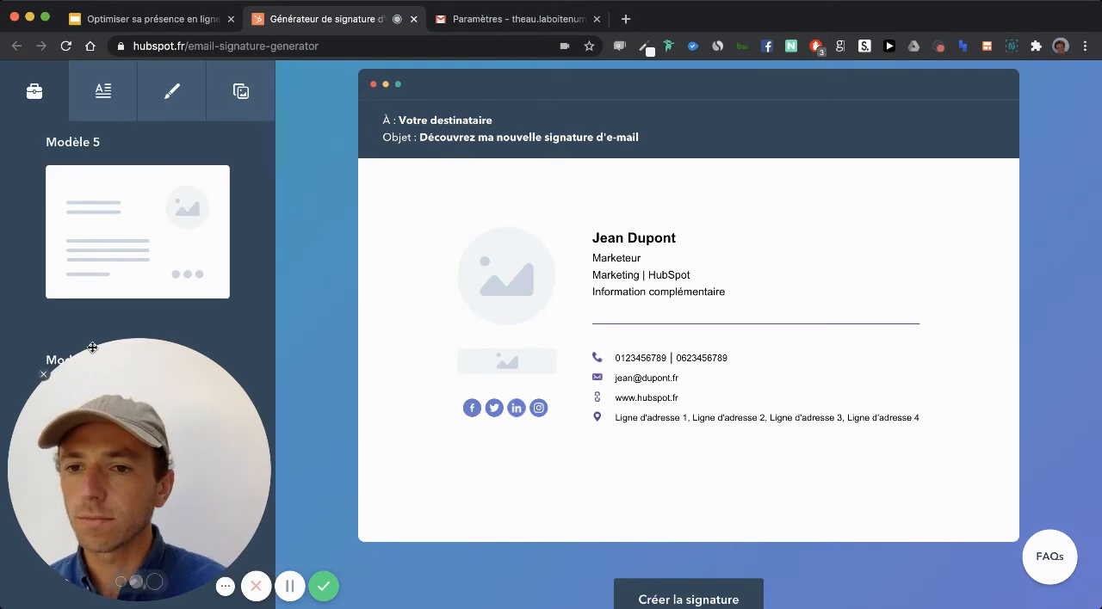
pyautogui.scroll(5, 90, 318)
pyautogui.click(111, 211)
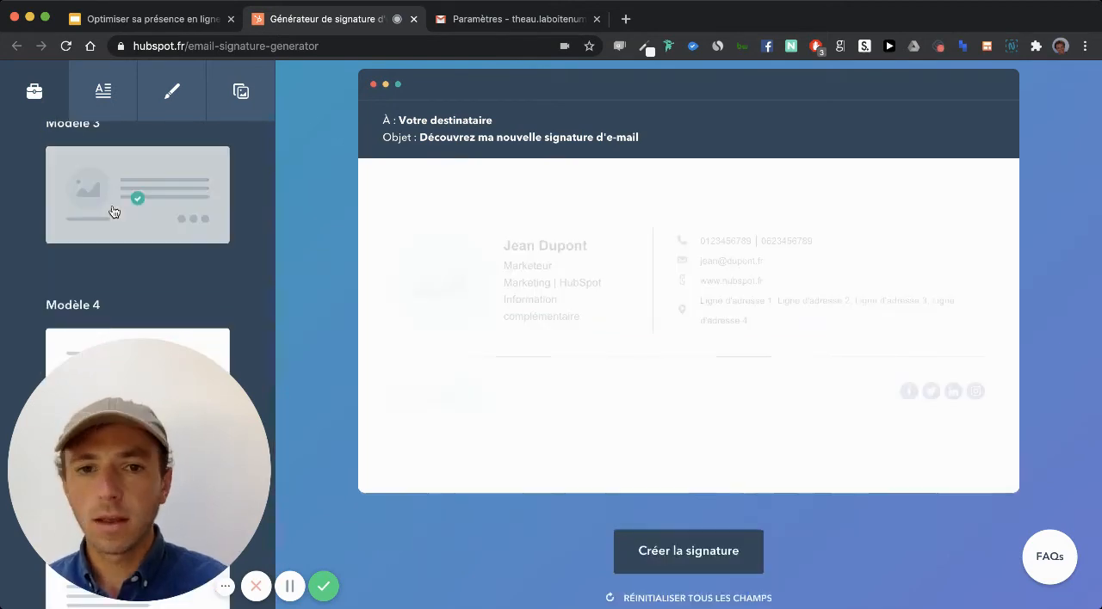
pyautogui.scroll(-3, 111, 215)
pyautogui.click(143, 199)
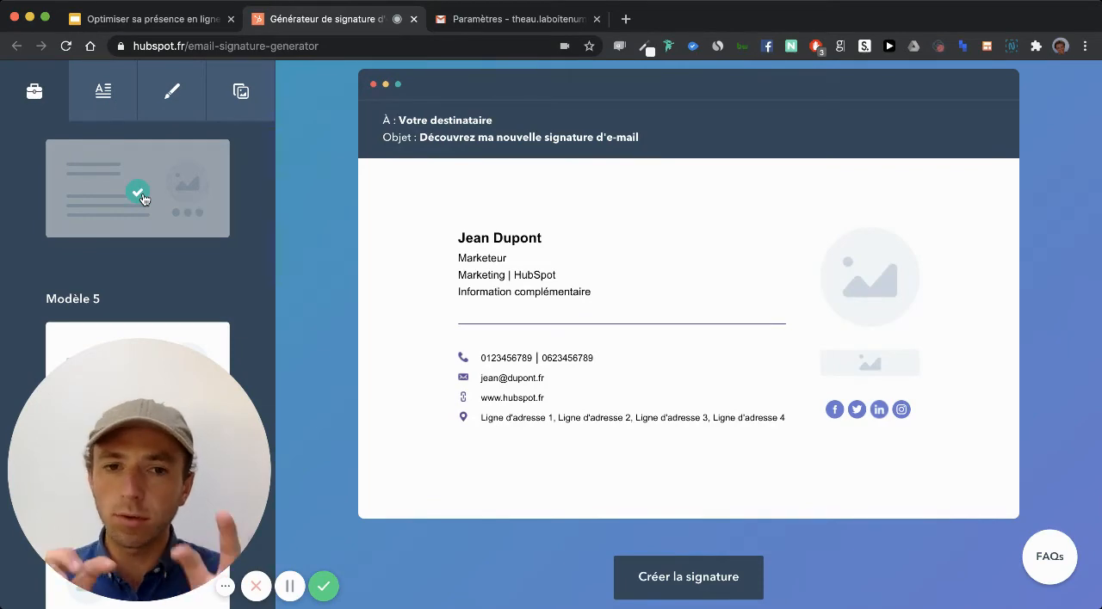
# - Select Modèle 1 as the signature template
pyautogui.scroll(6, 143, 200)
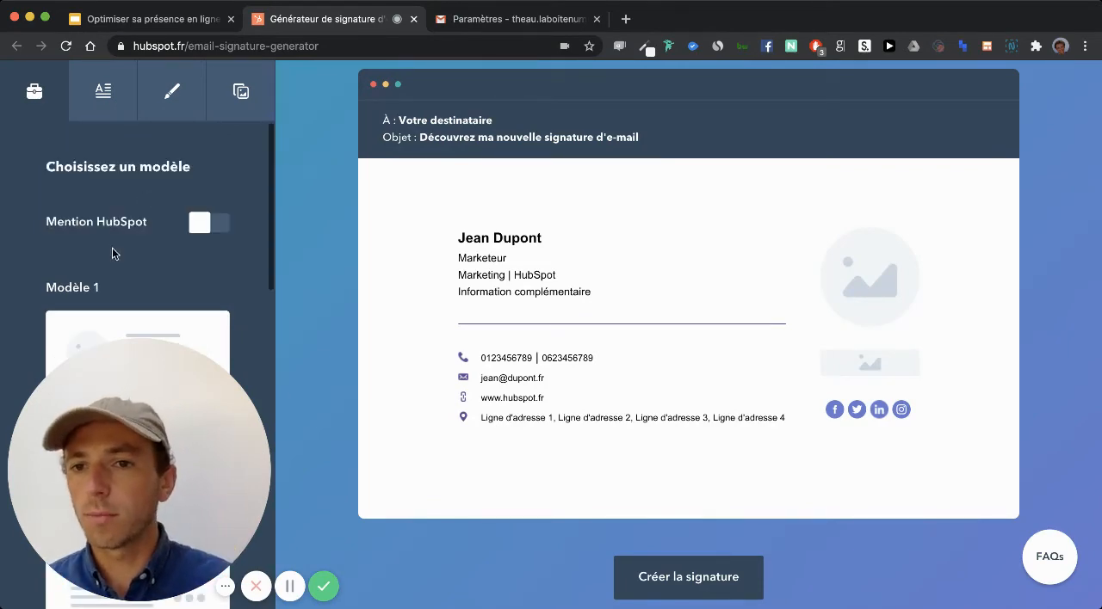
pyautogui.click(135, 285)
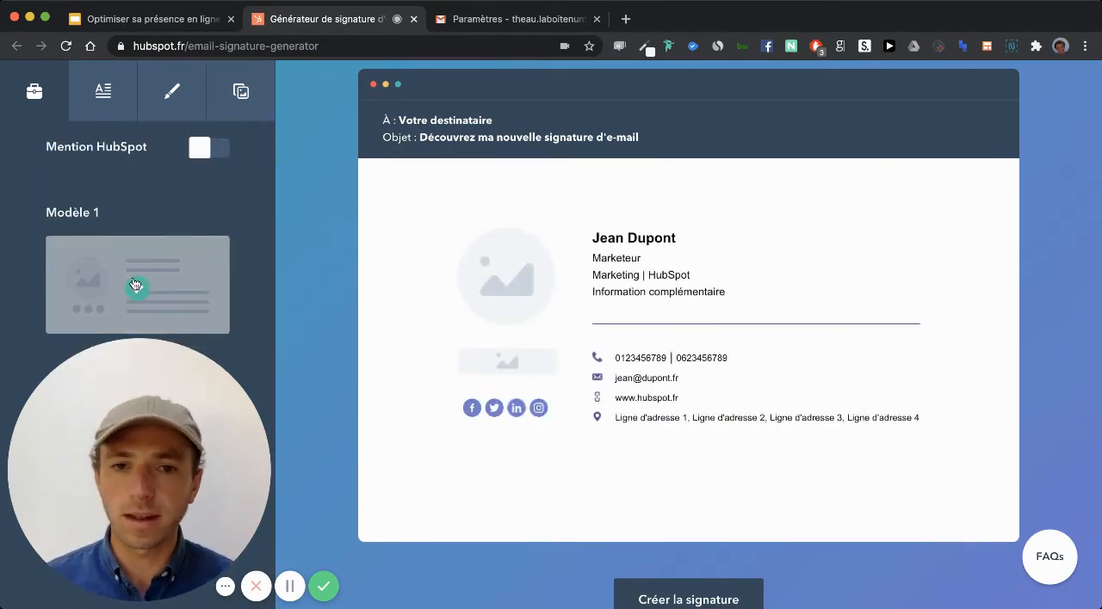
pyautogui.scroll(-6, 135, 285)
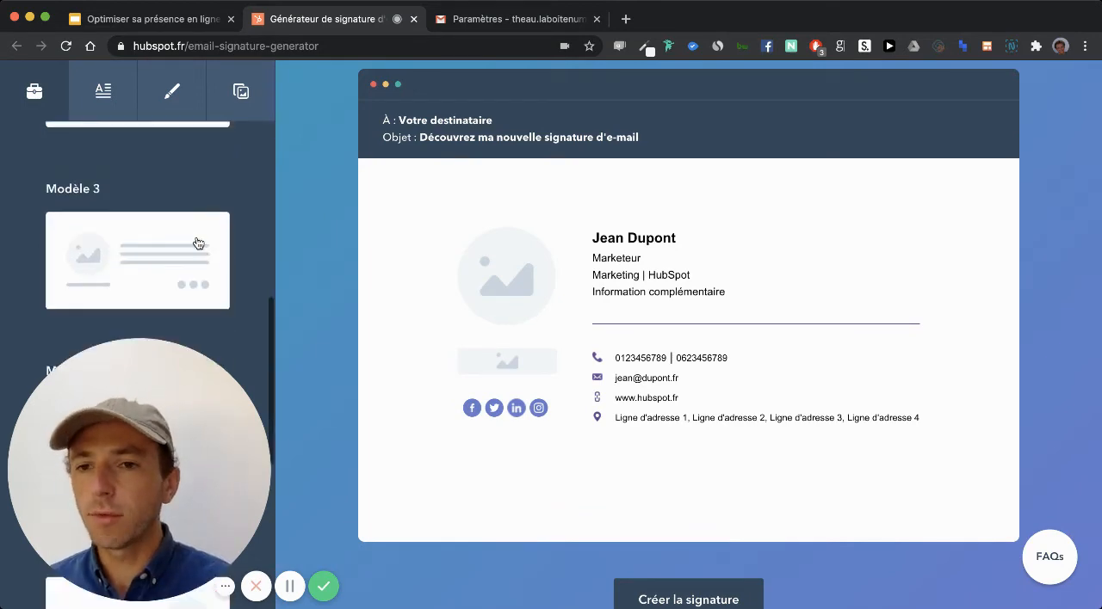
pyautogui.scroll(6, 198, 244)
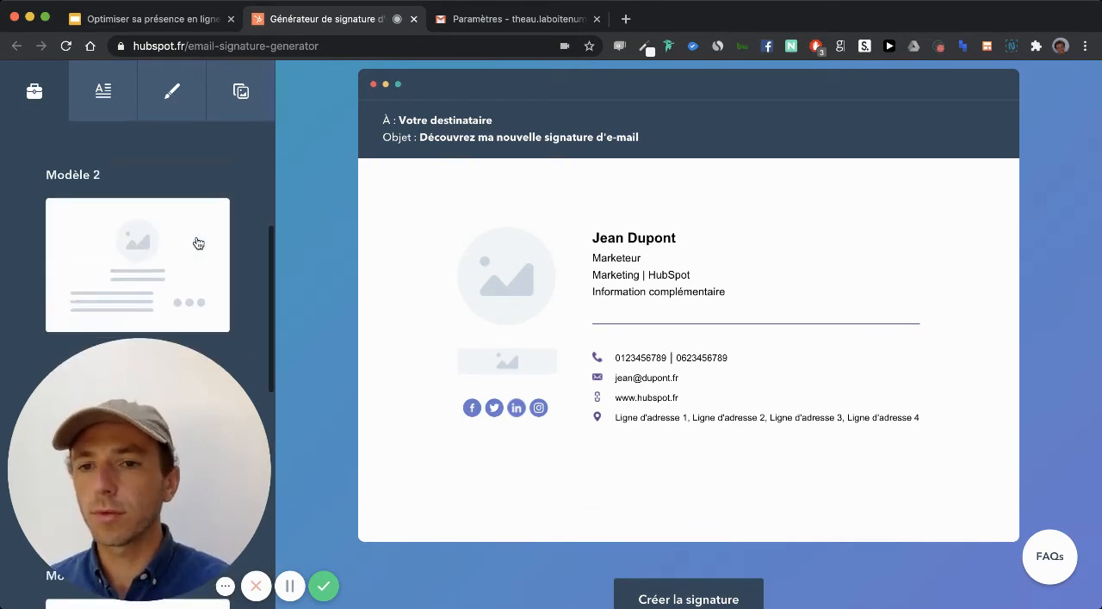
# - Open the signature's personal information form and fill in the owner's first name and last name
pyautogui.click(100, 91)
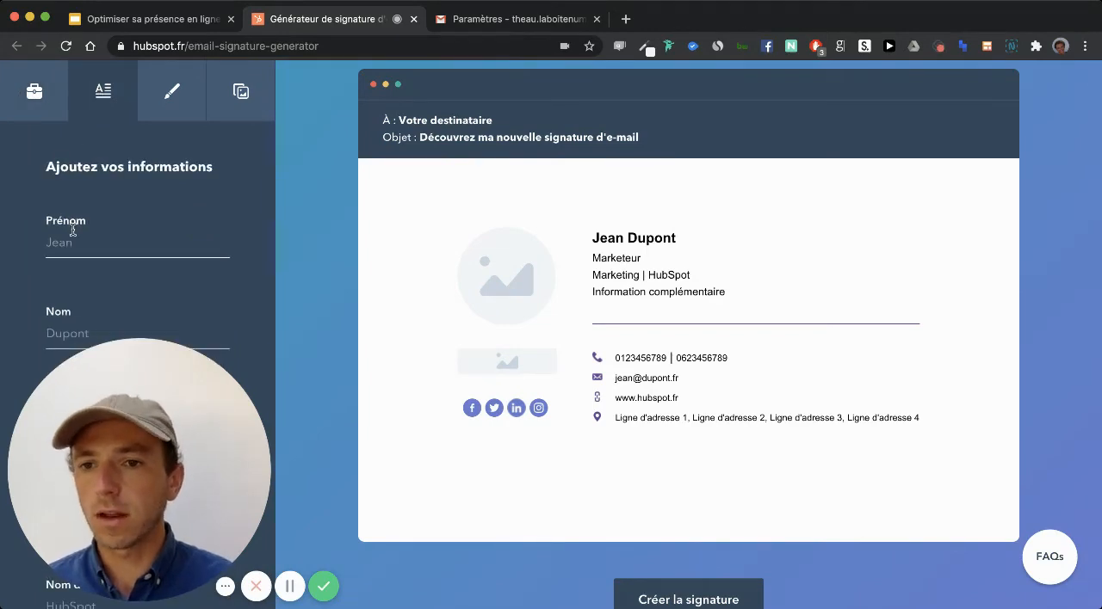
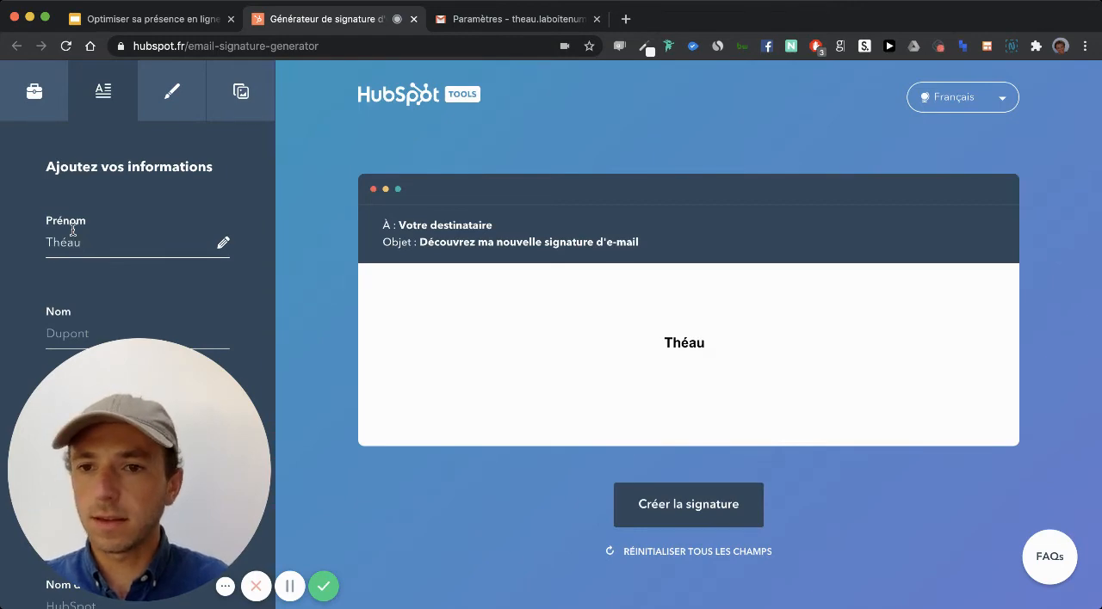
pyautogui.press('Tab')
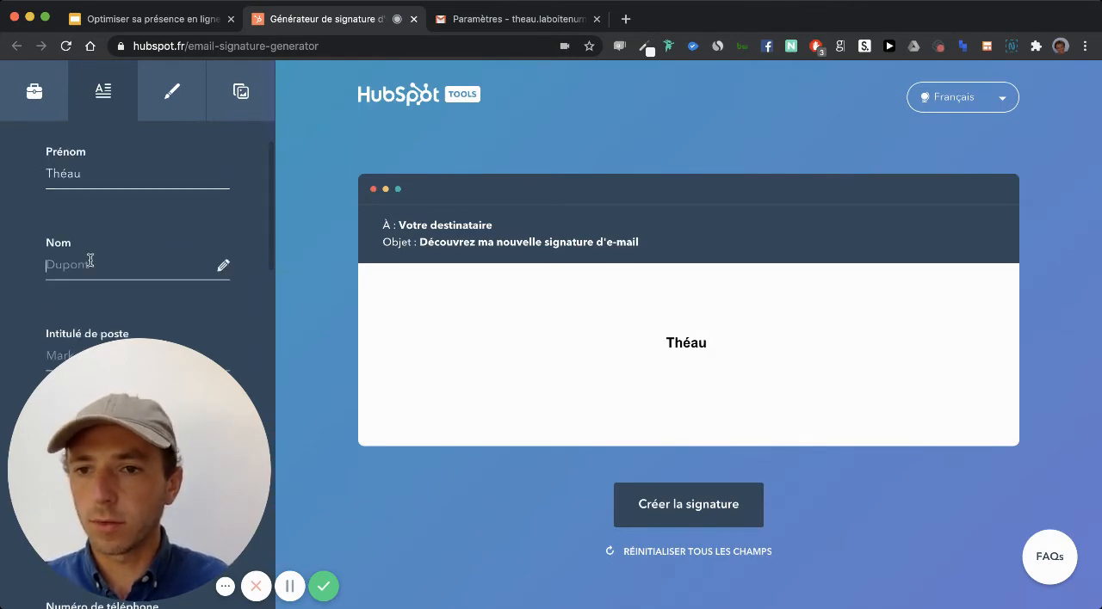
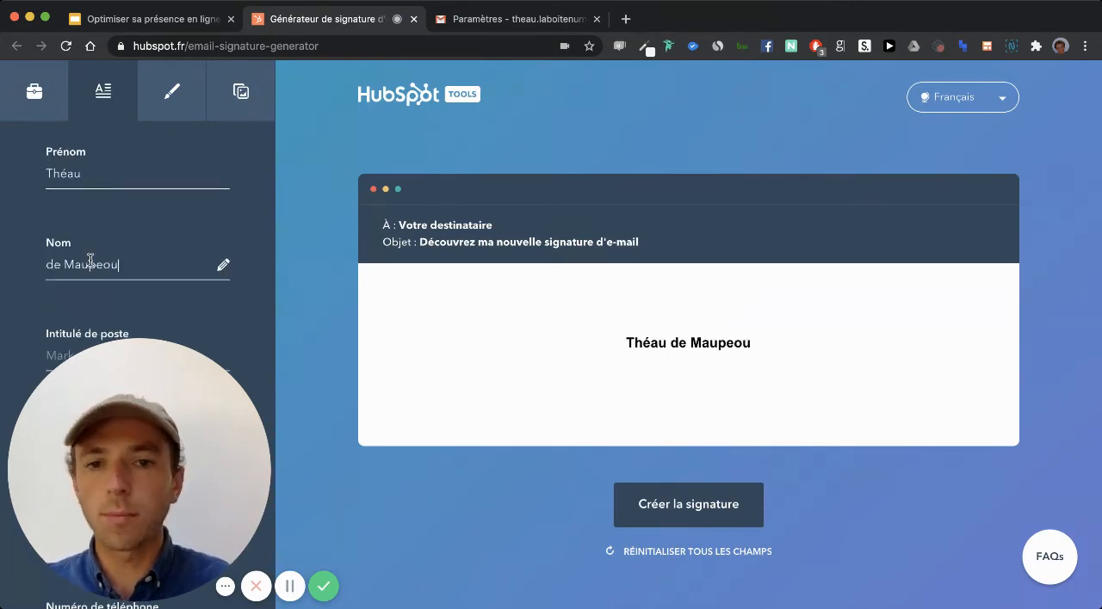
# - Enter "Copywiteur/Formateur en communication" as the job title
pyautogui.scroll(-2, 113, 159)
pyautogui.click(112, 264)
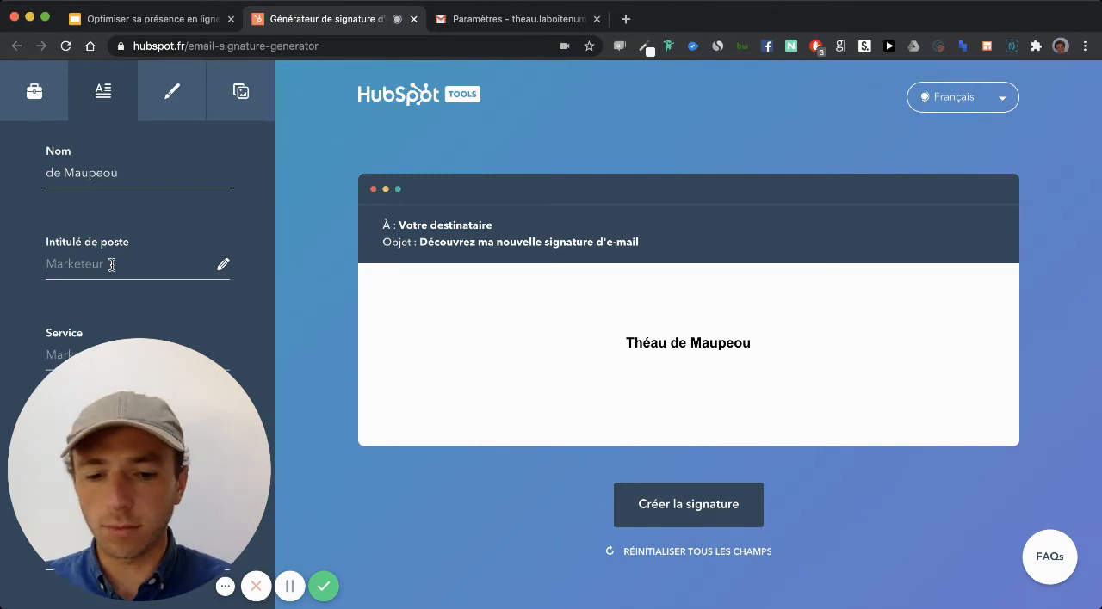
pyautogui.write('copyw')
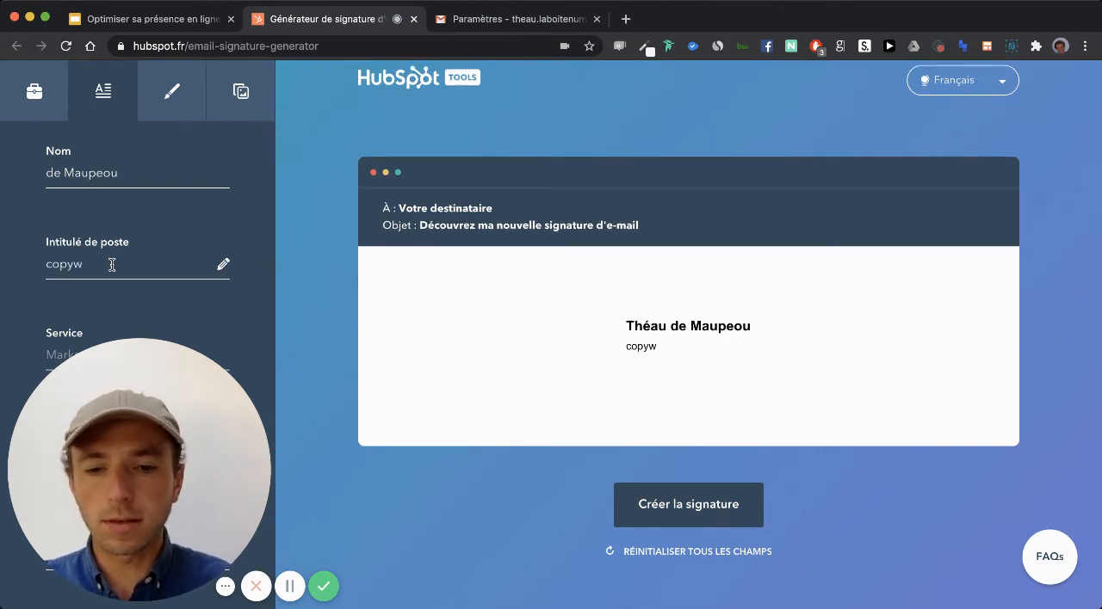
pyautogui.write('ri')
pyautogui.press('BackSpace')
pyautogui.press('BackSpace')
pyautogui.press('BackSpace')
pyautogui.press('BackSpace')
pyautogui.press('BackSpace')
pyautogui.press('BackSpace')
pyautogui.press('BackSpace')
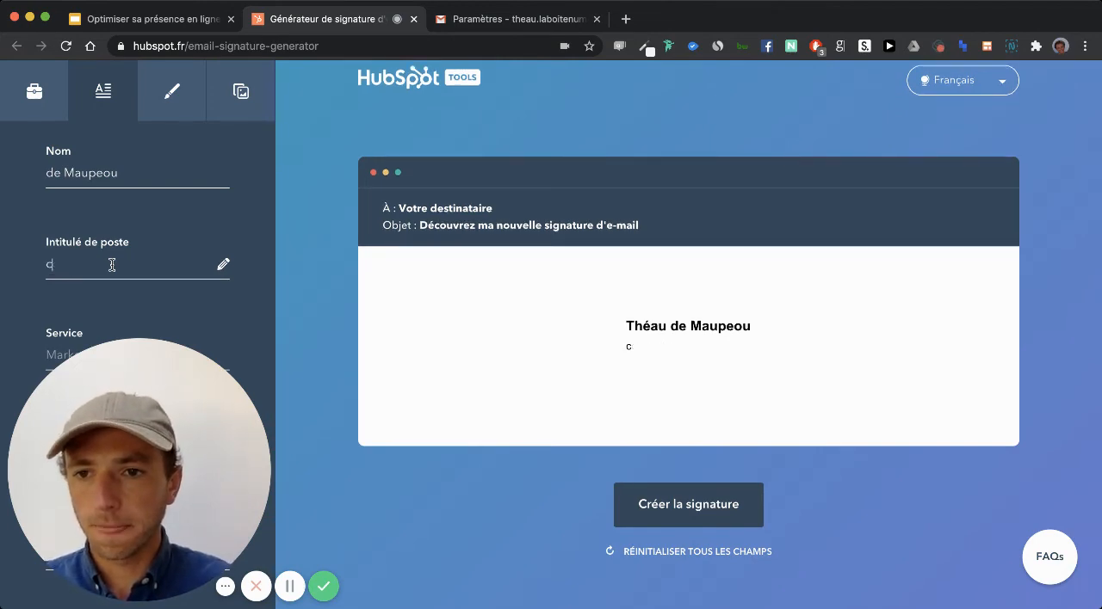
pyautogui.write('Cop')
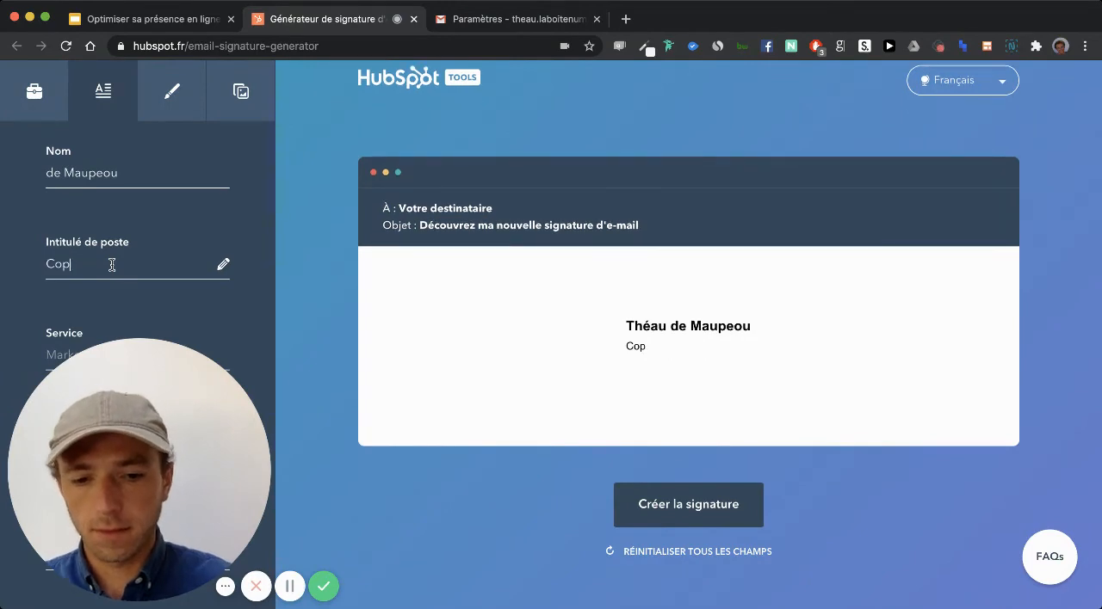
pyautogui.write('ywiter/F')
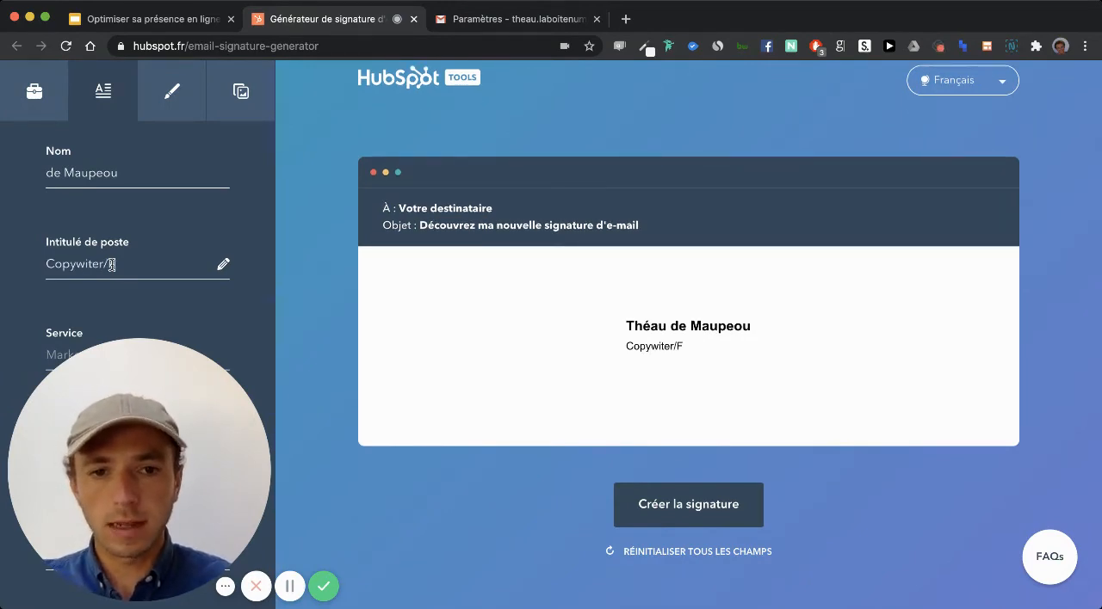
pyautogui.write('ormateur')
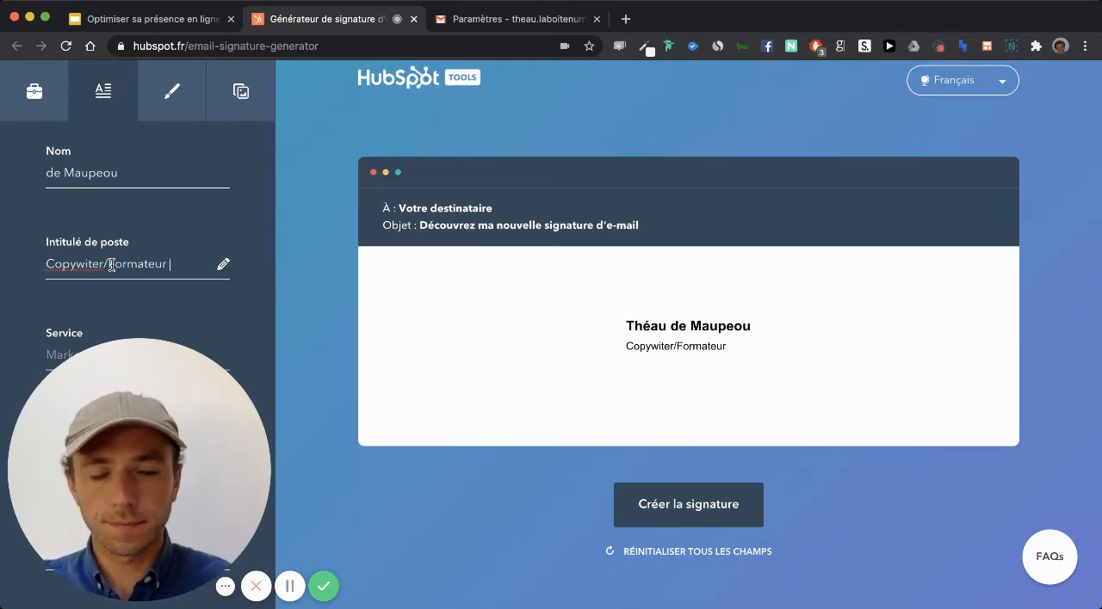
pyautogui.write(' en communci')
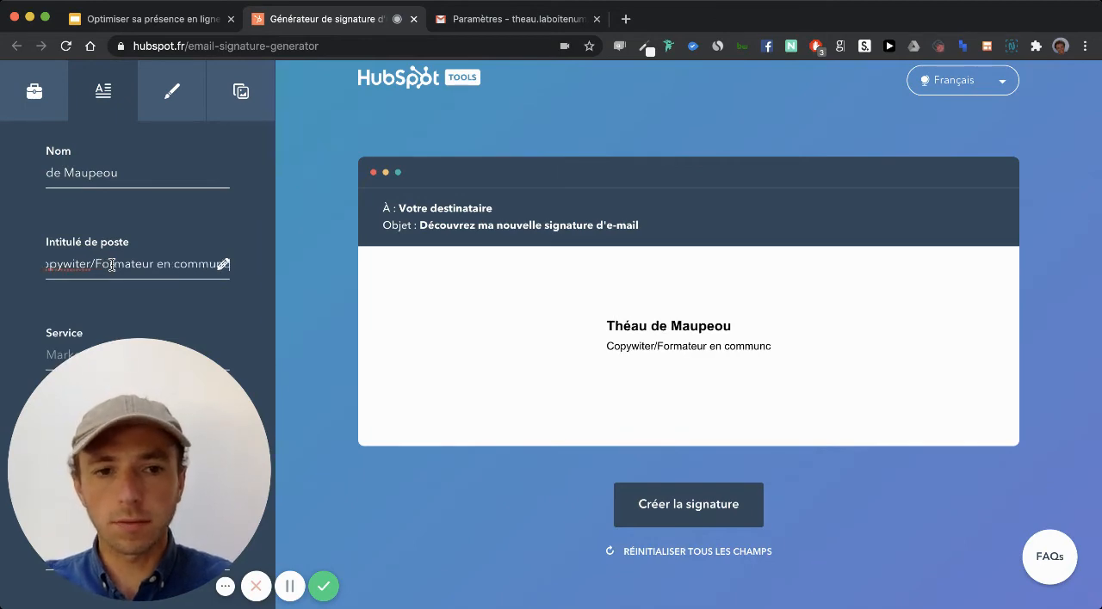
pyautogui.press('BackSpace')
pyautogui.press('BackSpace')
pyautogui.write('i')
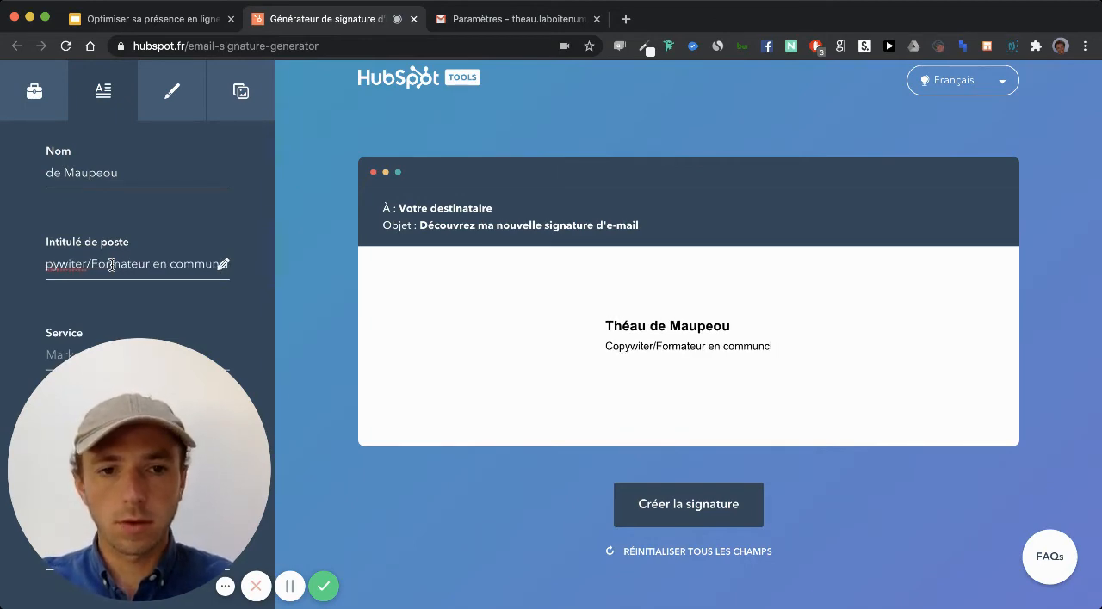
pyautogui.write('cation')
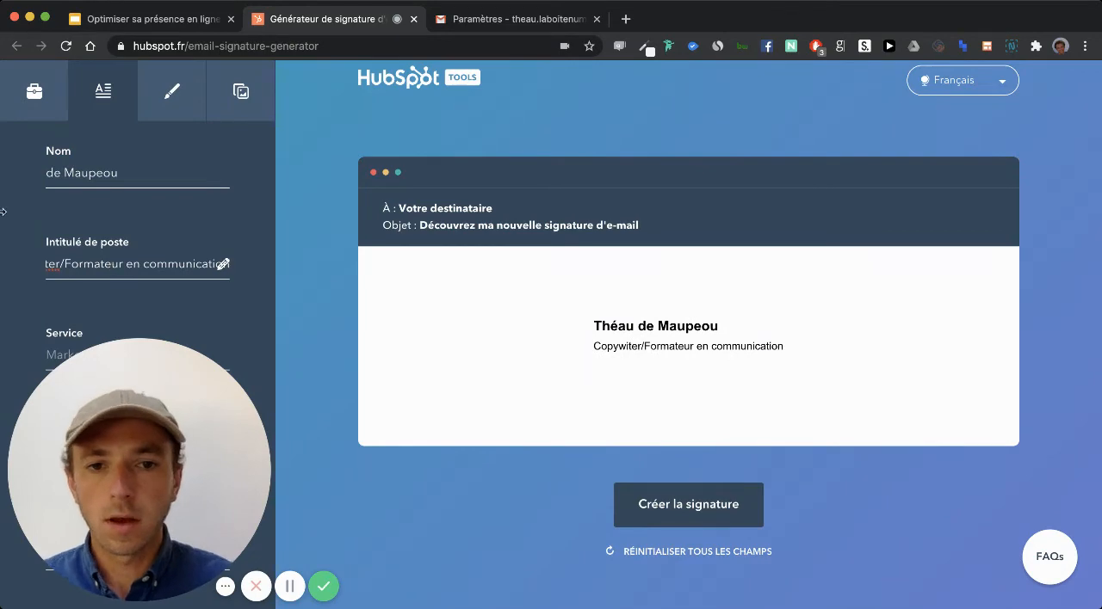
pyautogui.click(54, 263)
pyautogui.write('u')
# - Skip the service and company name, and fill in the professional phone number
pyautogui.scroll(-2, 57, 216)
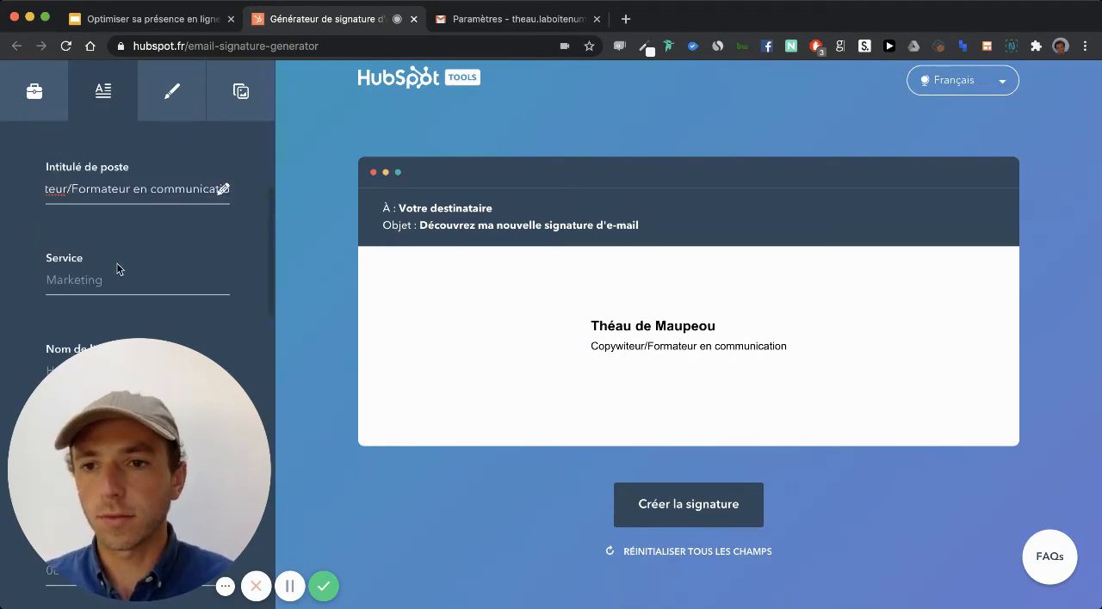
pyautogui.scroll(-3, 155, 241)
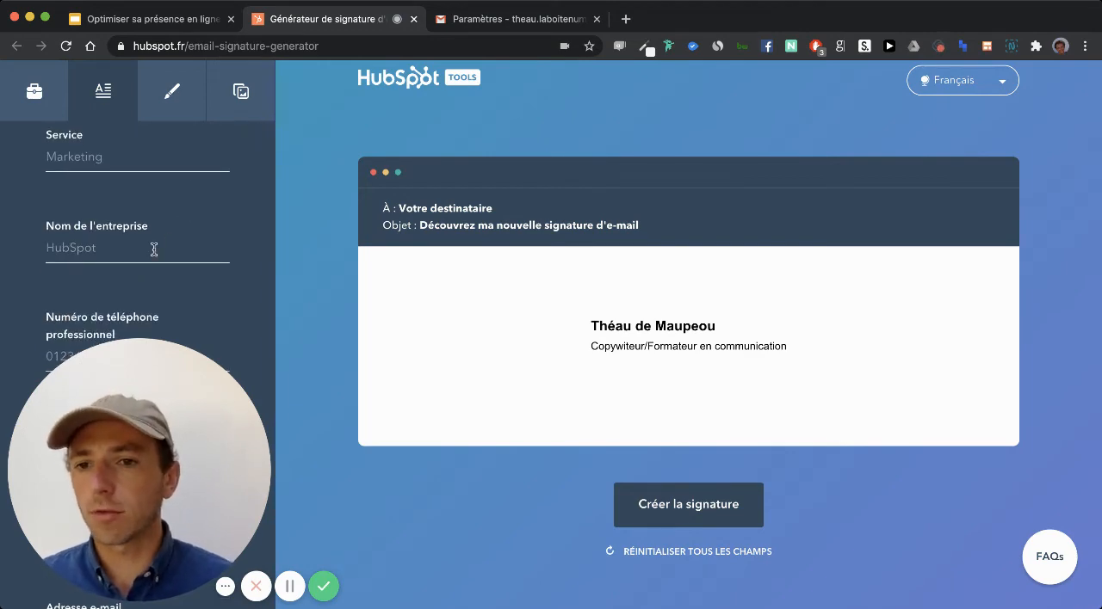
pyautogui.scroll(-1, 153, 250)
pyautogui.scroll(-1, 138, 258)
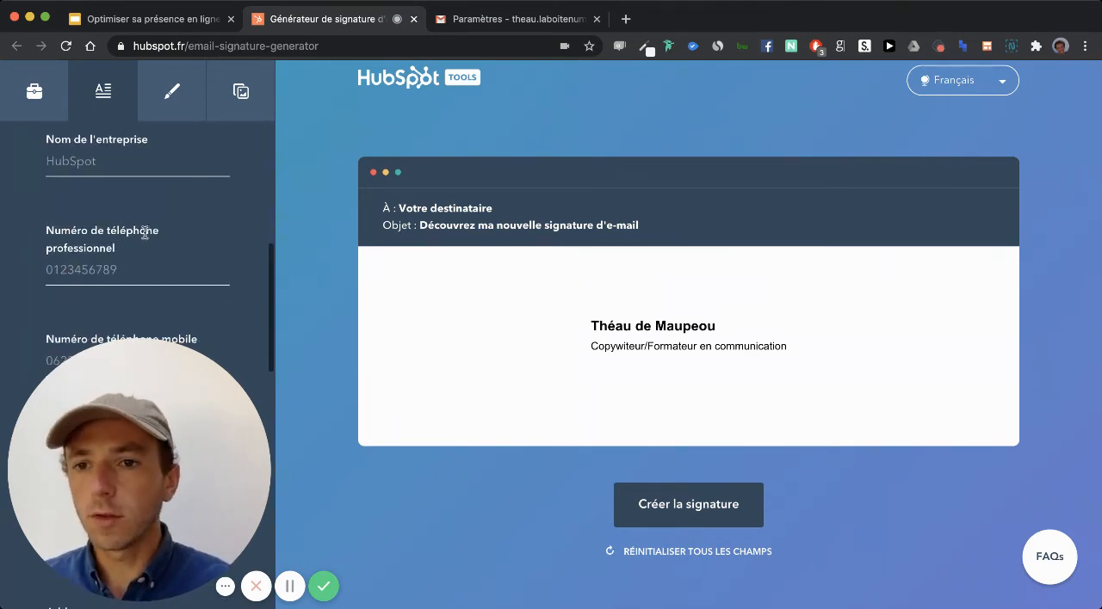
pyautogui.click(116, 273)
pyautogui.write('0987654321')
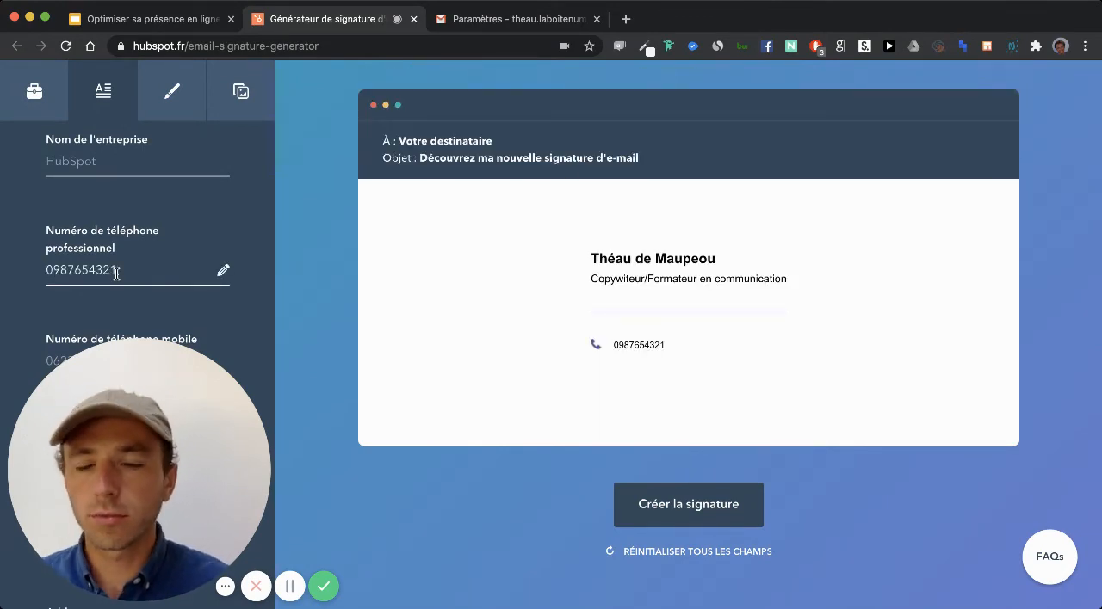
# - Leave the mobile number empty and enter the domain of the owner's personal website
pyautogui.scroll(-1, 116, 272)
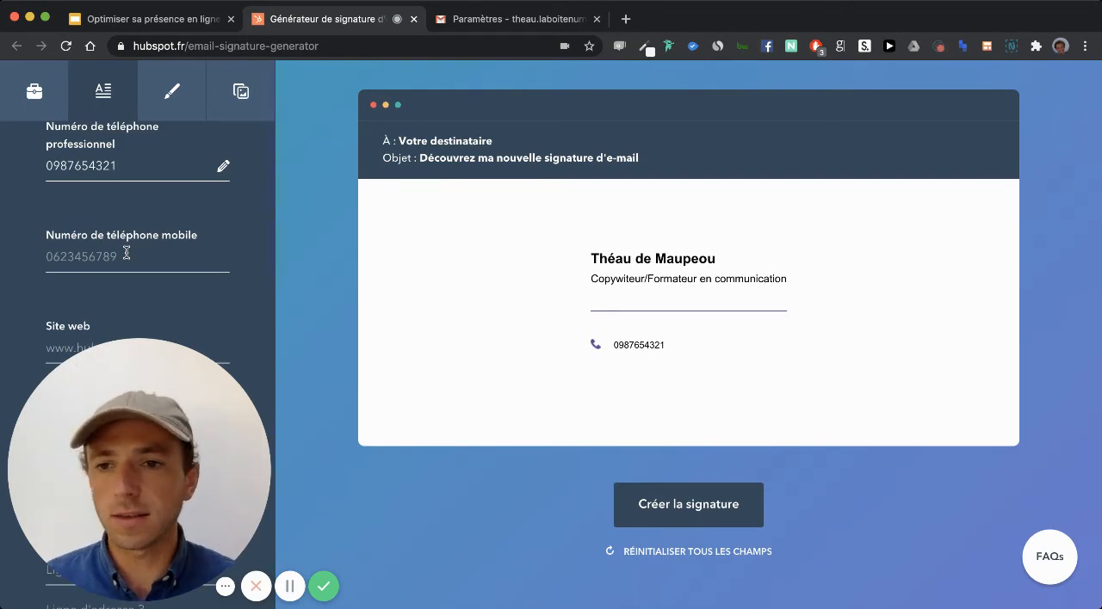
pyautogui.scroll(-2, 127, 253)
pyautogui.click(106, 284)
pyautogui.write('th')
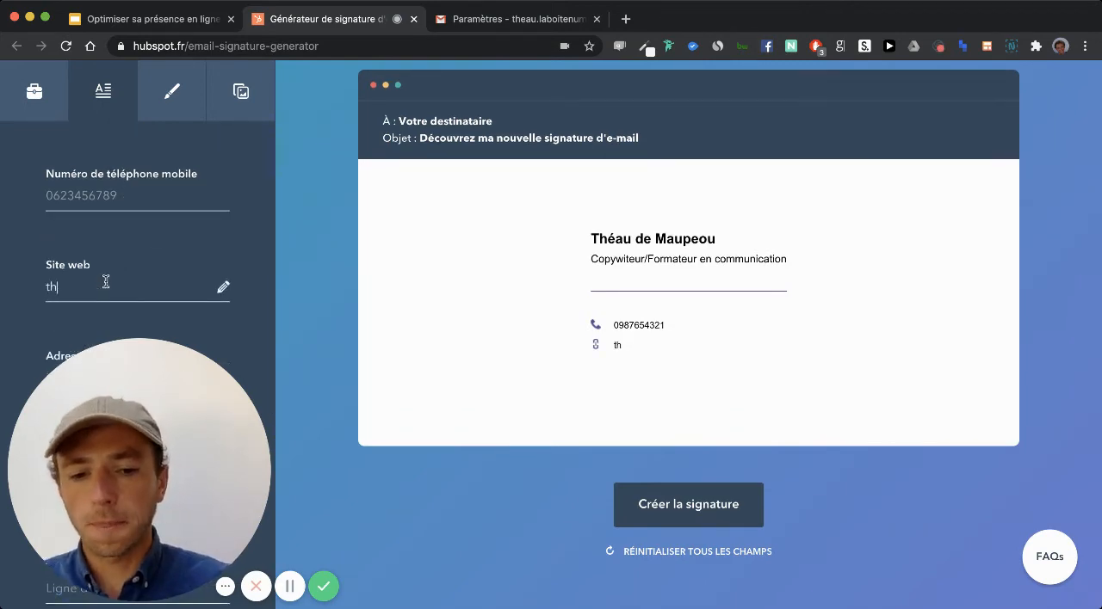
pyautogui.write('eau.net')
# - Fill in the owner's contact e-mail address below the website
pyautogui.scroll(-2, 158, 236)
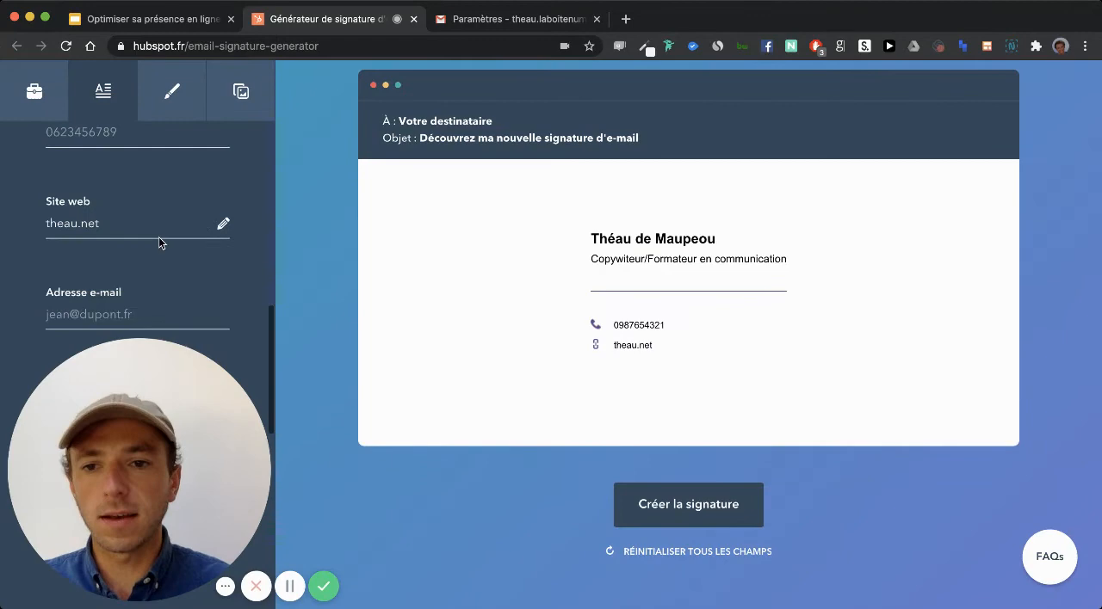
pyautogui.click(115, 291)
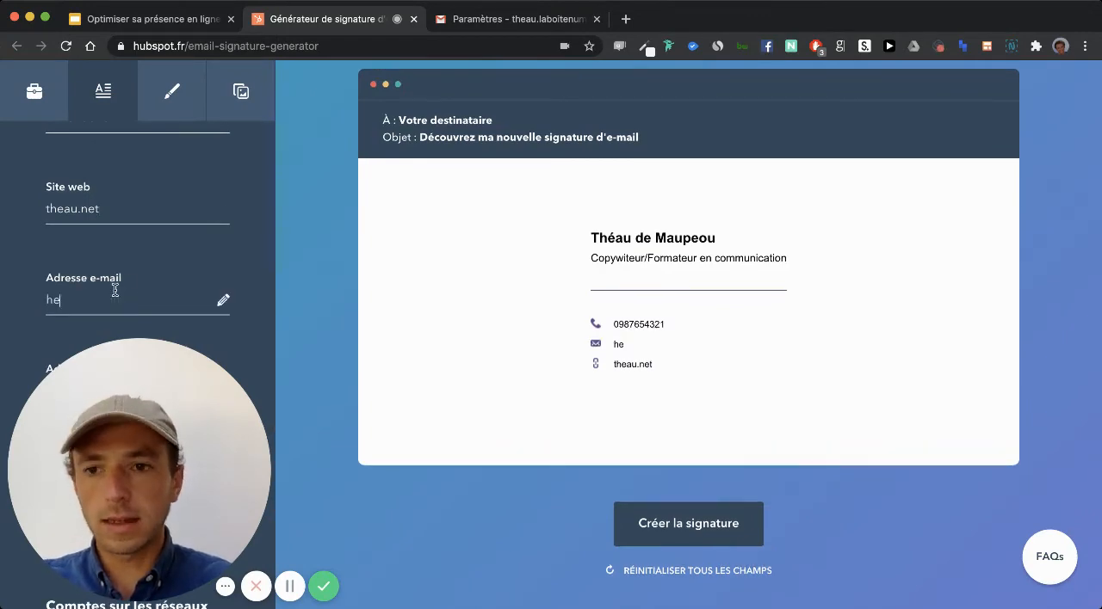
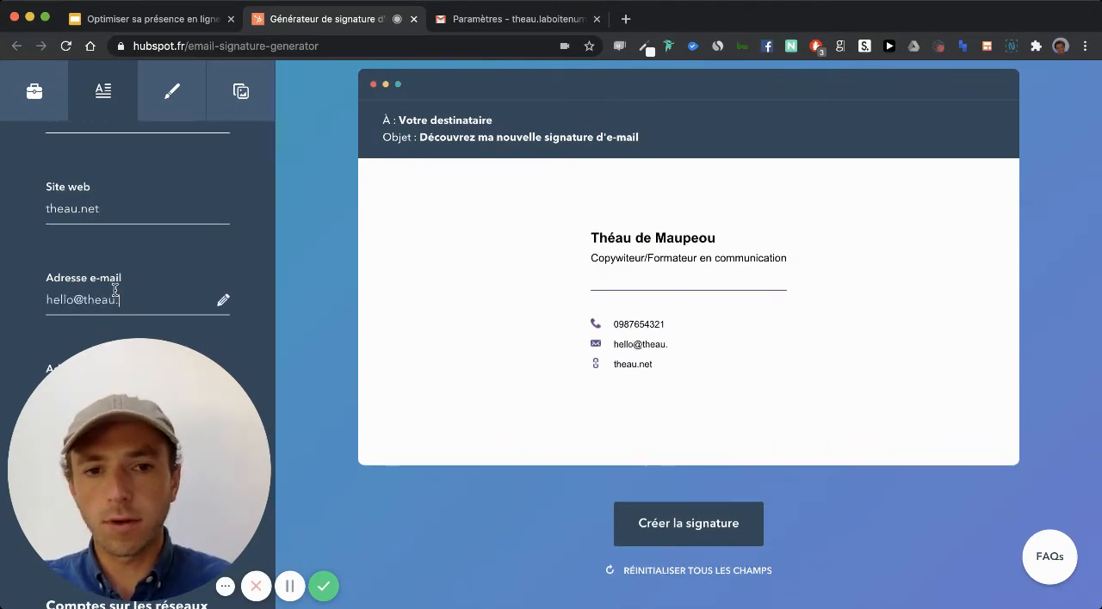
# - Look through the social network fields, skipping the postal address, and open the owner's LinkedIn profile in a new browser tab
pyautogui.scroll(-3, 110, 242)
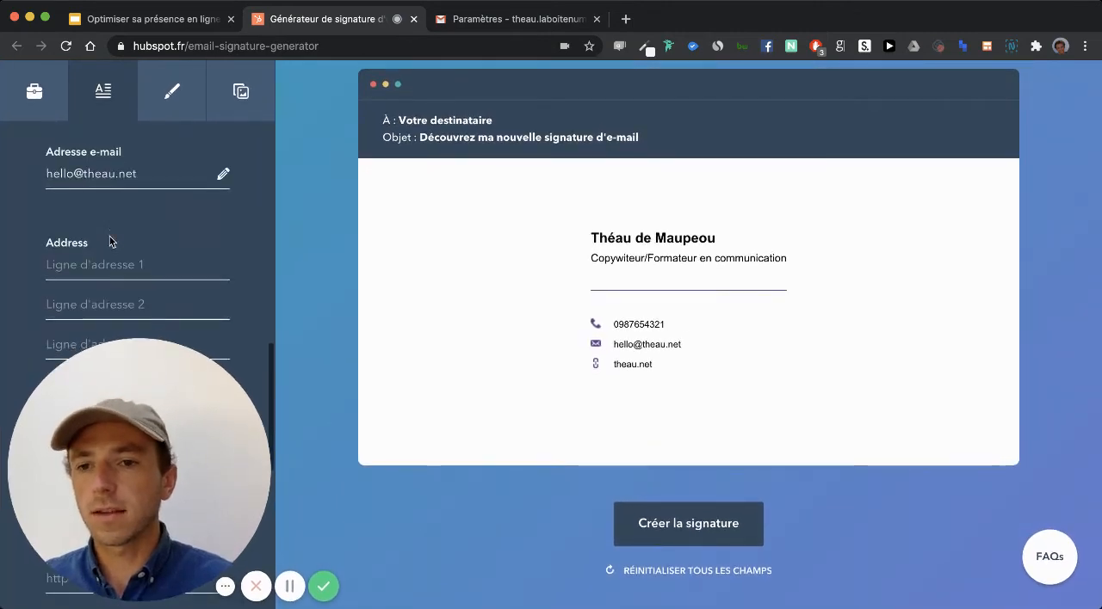
pyautogui.scroll(-3, 110, 242)
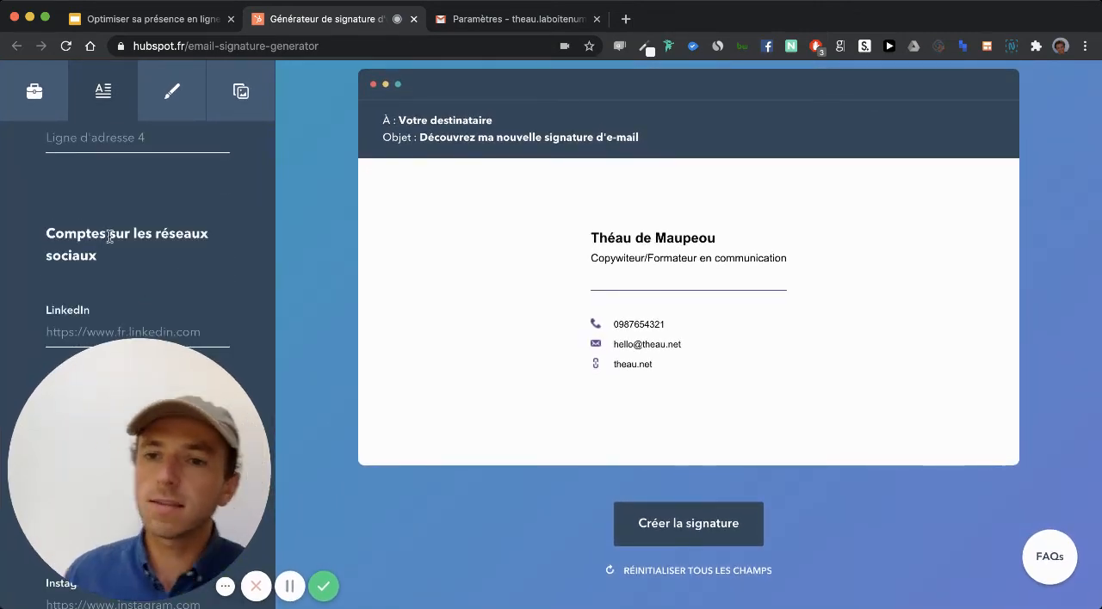
pyautogui.scroll(-3, 110, 237)
pyautogui.scroll(-1, 111, 236)
pyautogui.scroll(2, 110, 239)
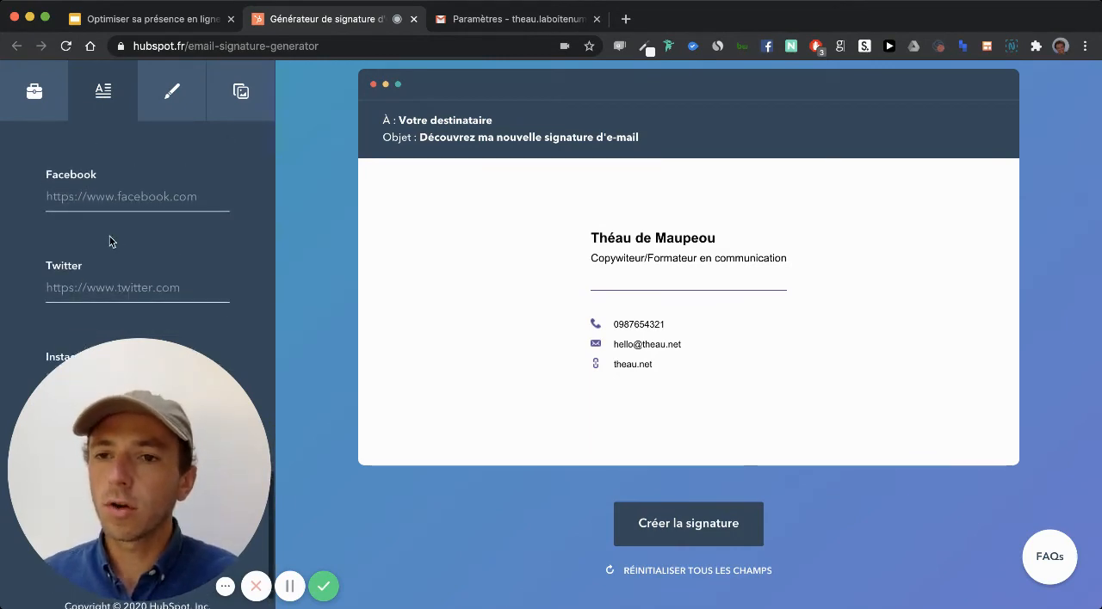
pyautogui.scroll(1, 110, 242)
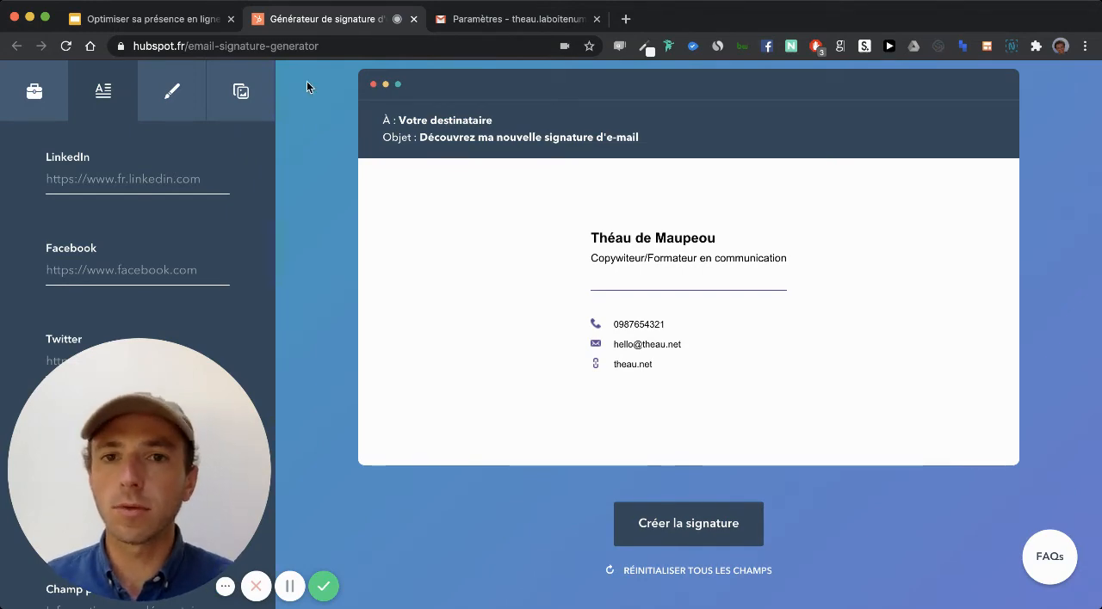
pyautogui.click(625, 19)
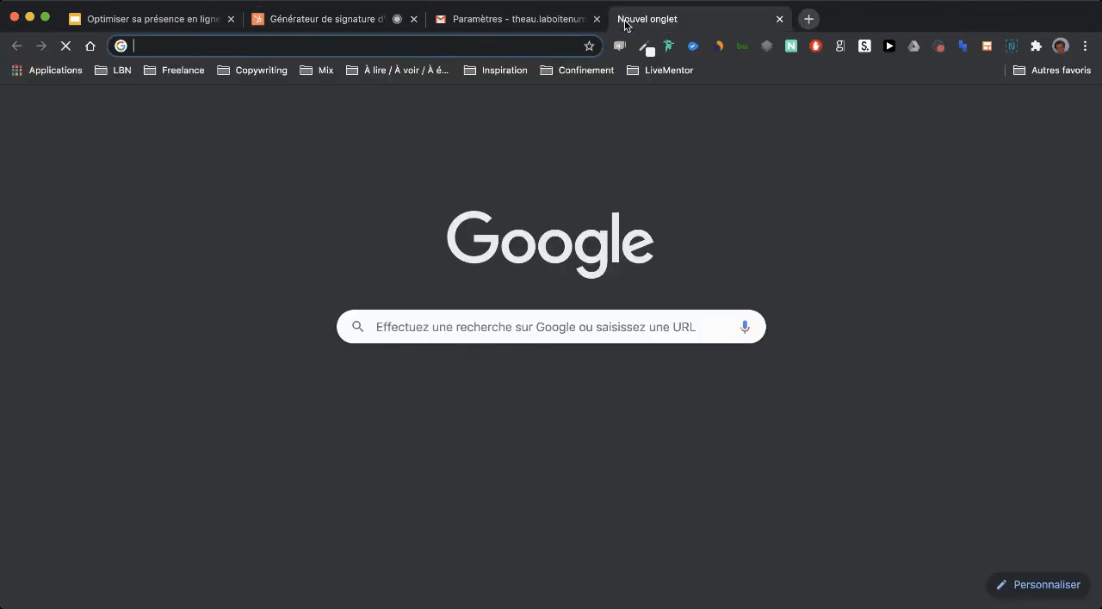
pyautogui.write('linkedin.com/fe')
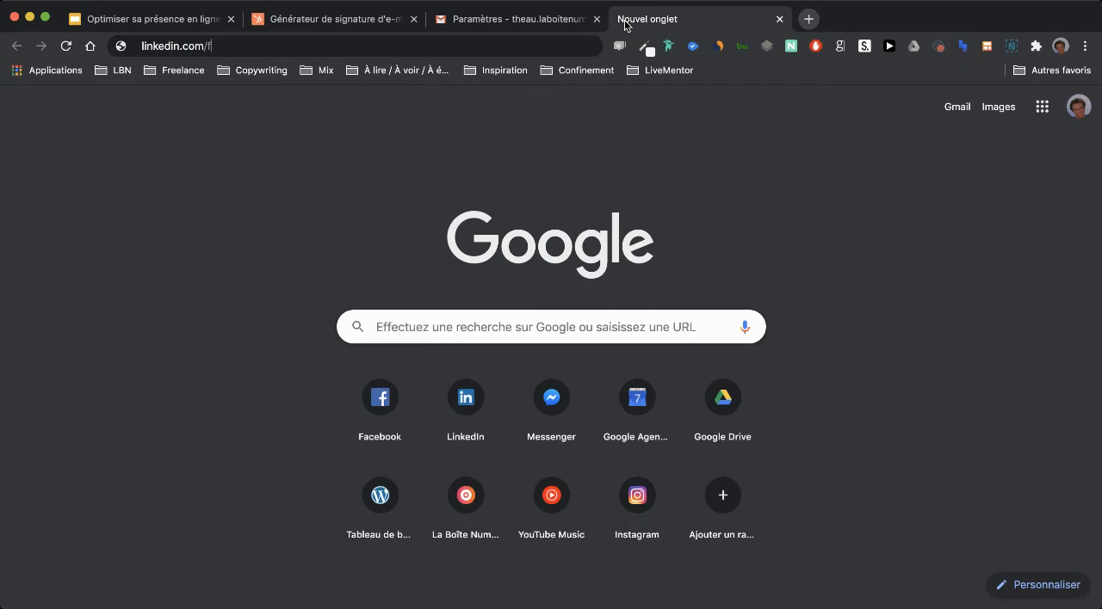
pyautogui.press('Return')
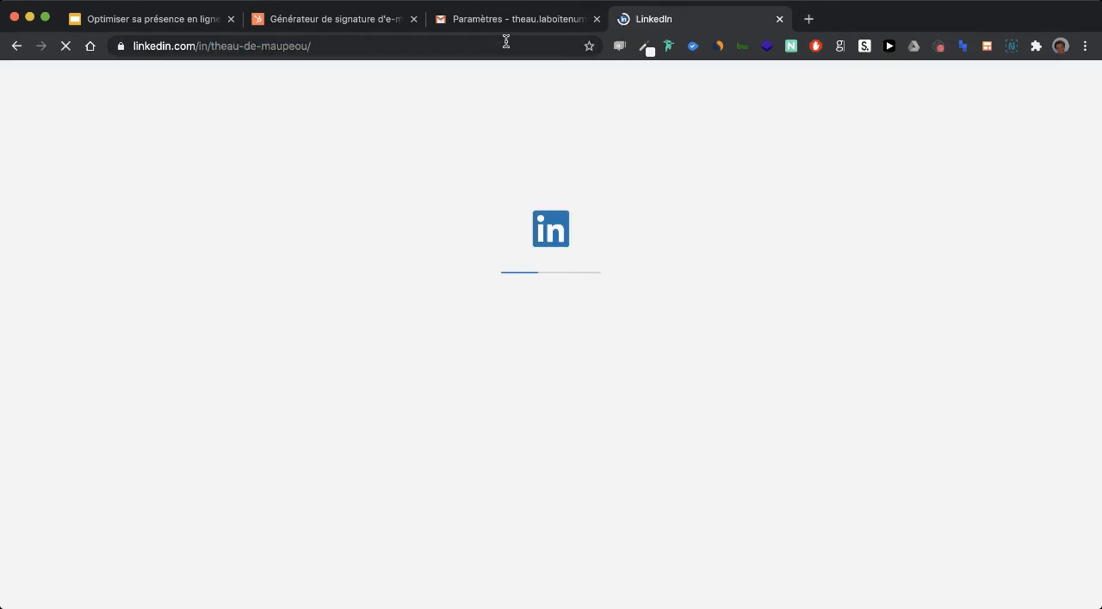
# - Copy the LinkedIn profile's web address and paste it into the signature form's LinkedIn field
pyautogui.click(506, 42)
pyautogui.press('super+c')
pyautogui.click(364, 26)
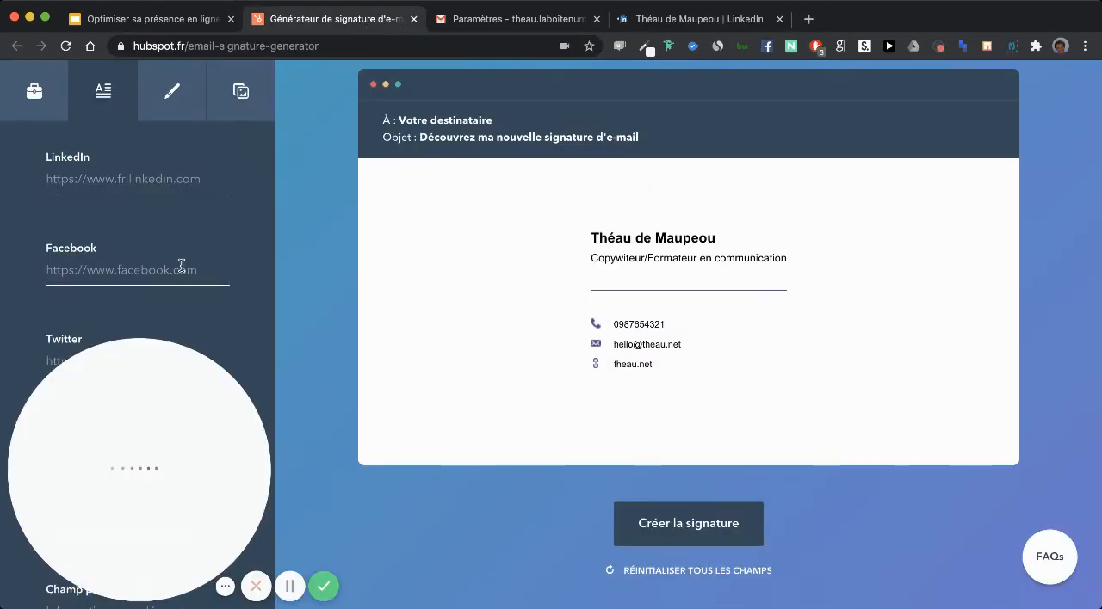
pyautogui.click(138, 179)
pyautogui.press('super+v')
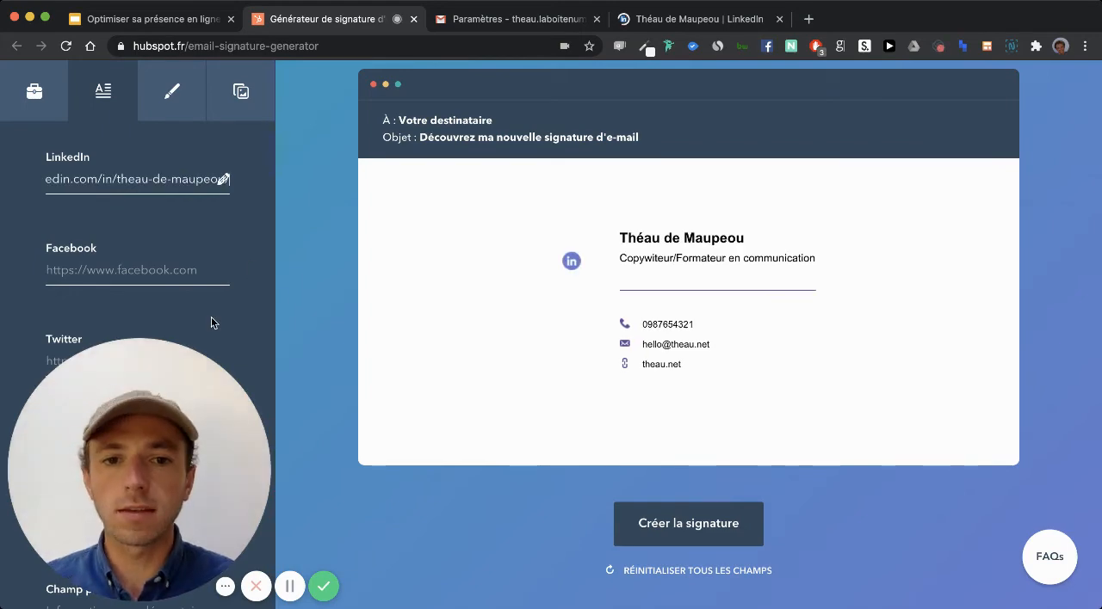
# - Open the signature's style settings and change the theme colour to the purple 5D23AB
pyautogui.scroll(-2, 210, 317)
pyautogui.scroll(10, 207, 293)
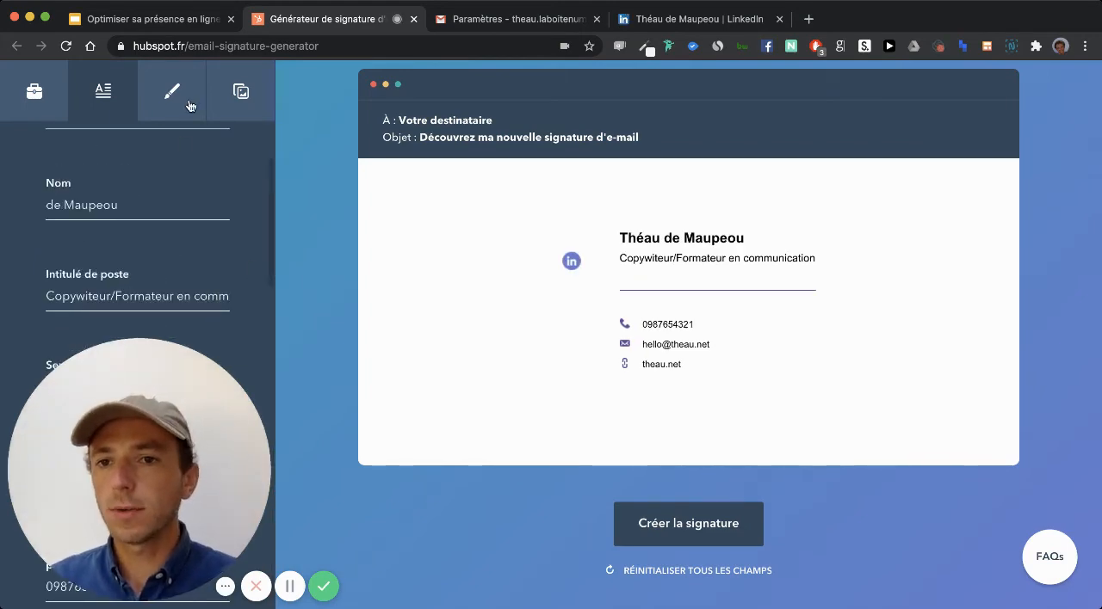
pyautogui.click(190, 106)
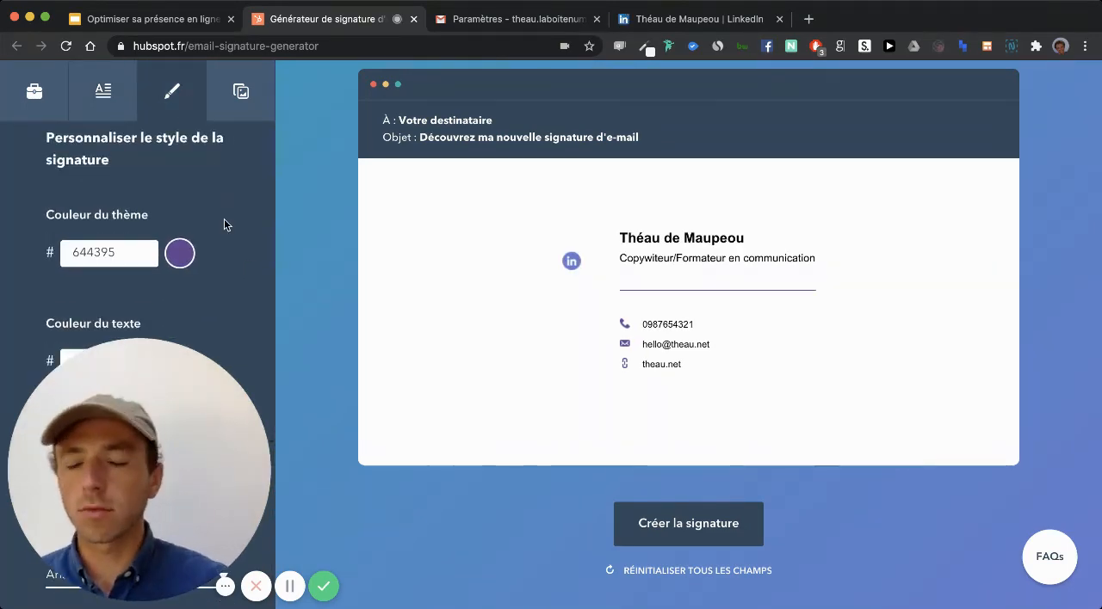
pyautogui.scroll(-5, 206, 237)
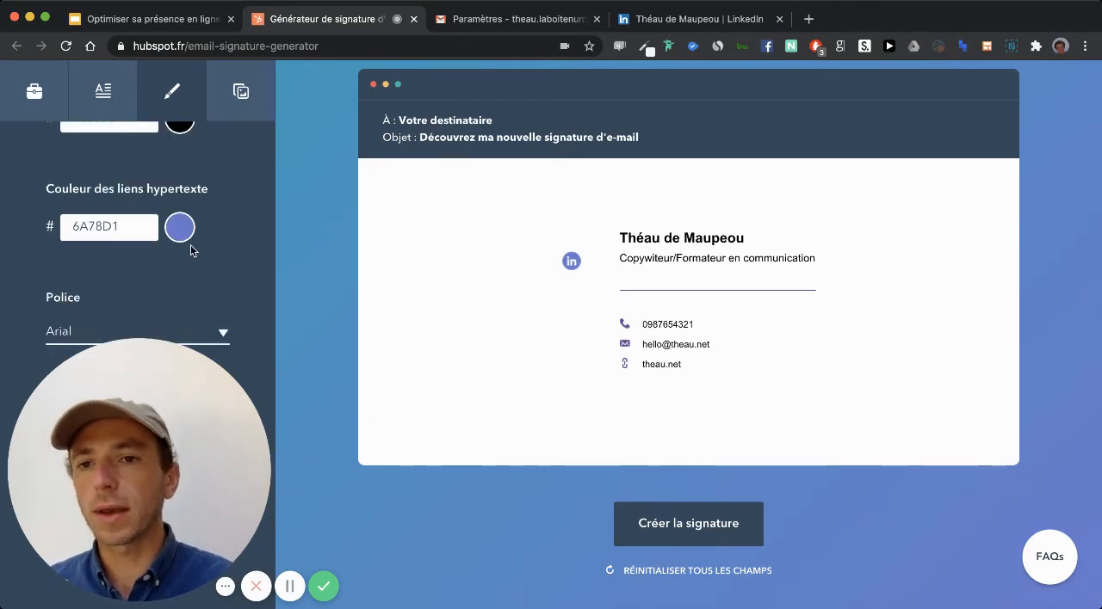
pyautogui.scroll(5, 177, 211)
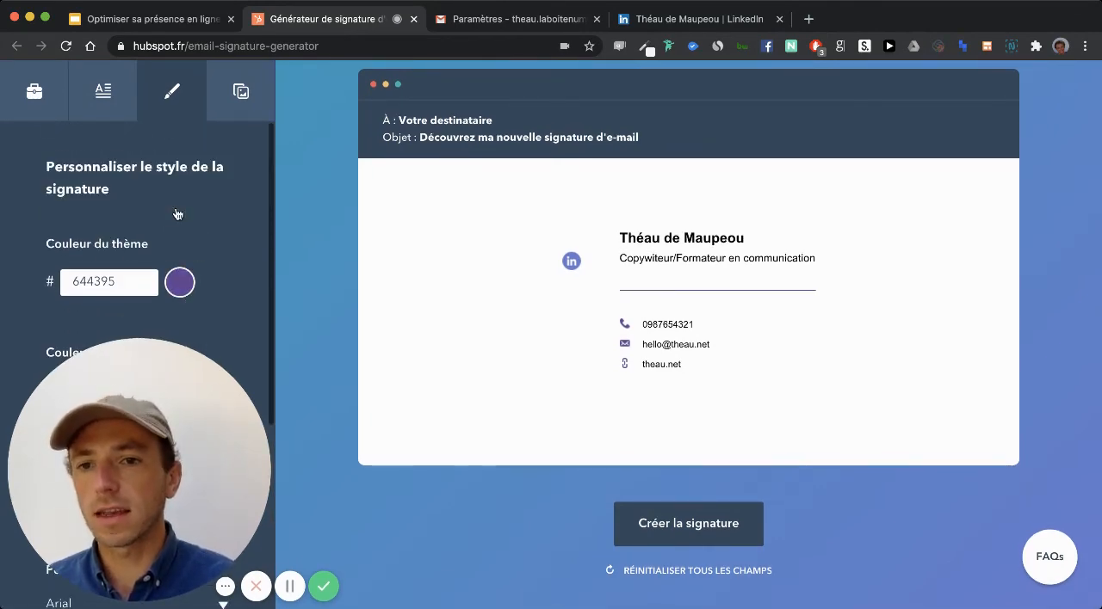
pyautogui.click(180, 282)
pyautogui.scroll(-3, 220, 269)
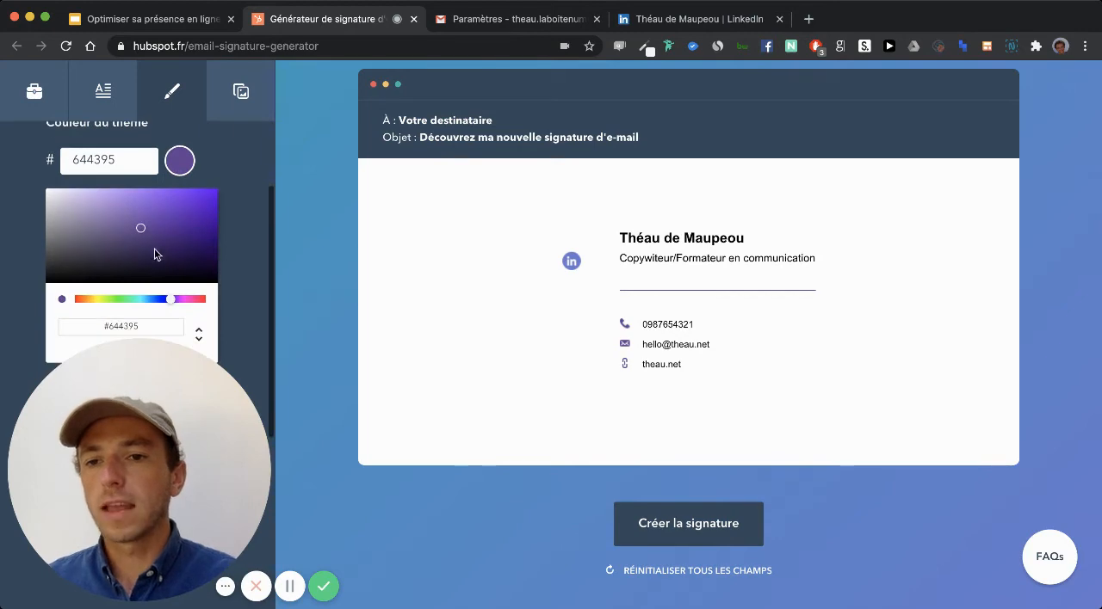
pyautogui.moveTo(156, 254); pyautogui.dragTo(181, 278)
pyautogui.click(181, 229)
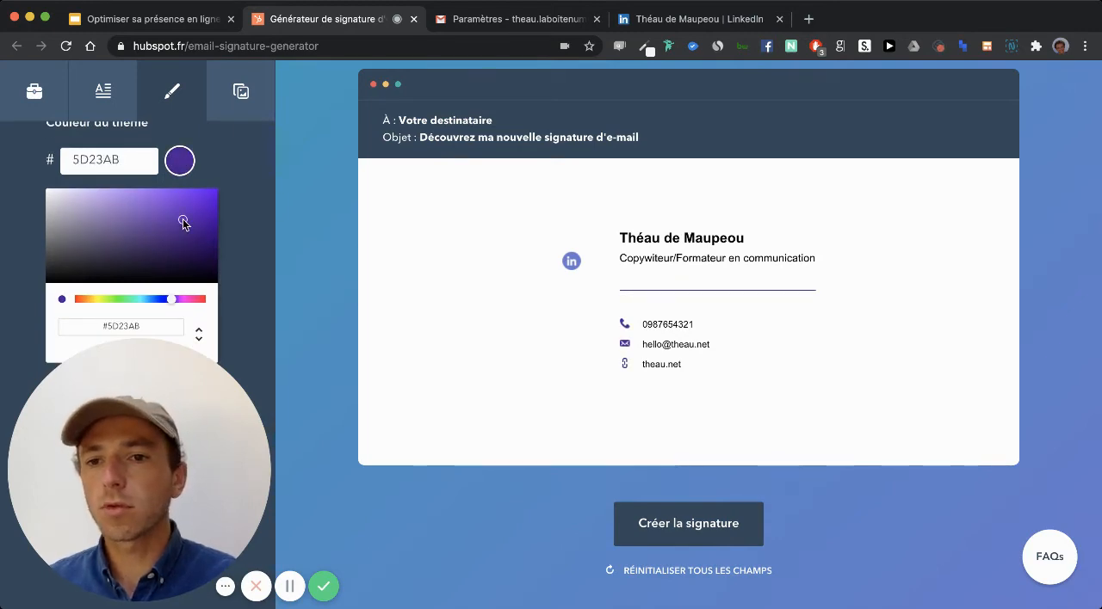
pyautogui.click(212, 152)
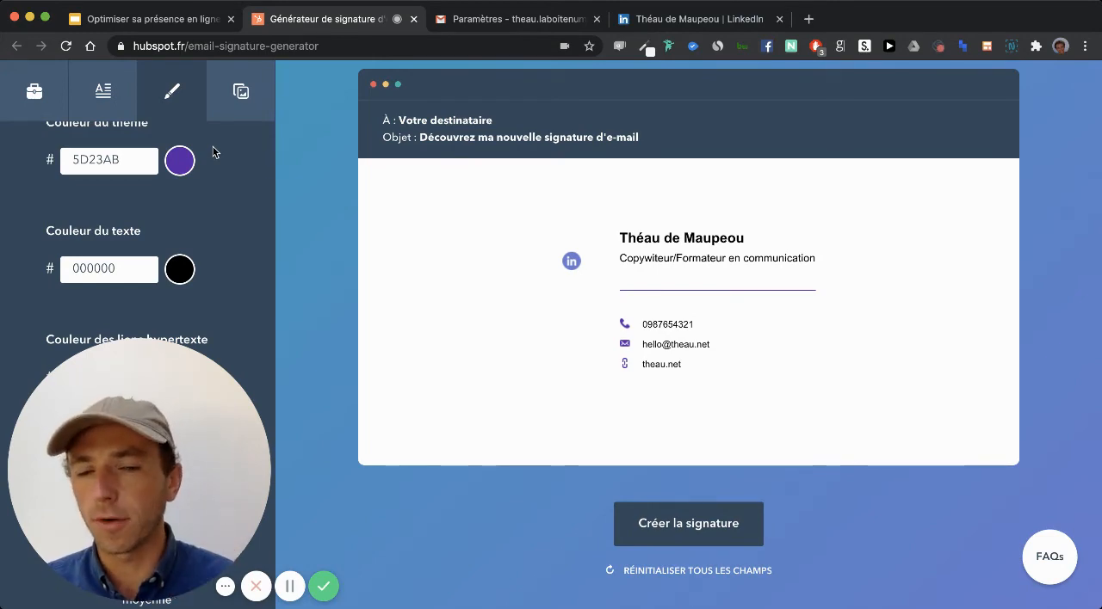
# - Open the signature's image settings, where the profile photo and company logo addresses are entered
pyautogui.scroll(3, 221, 129)
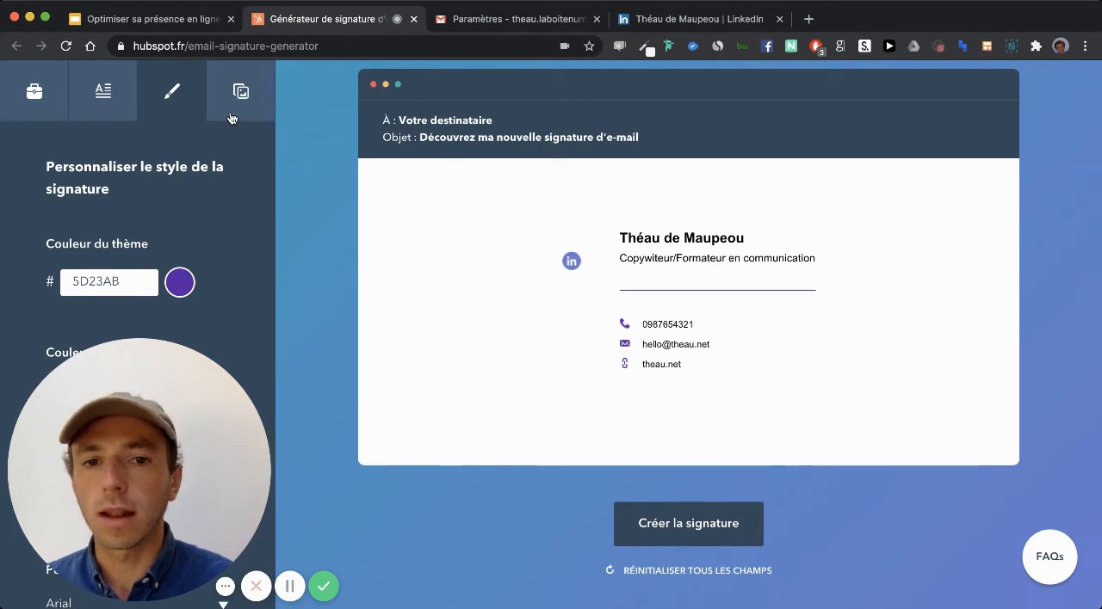
pyautogui.click(252, 102)
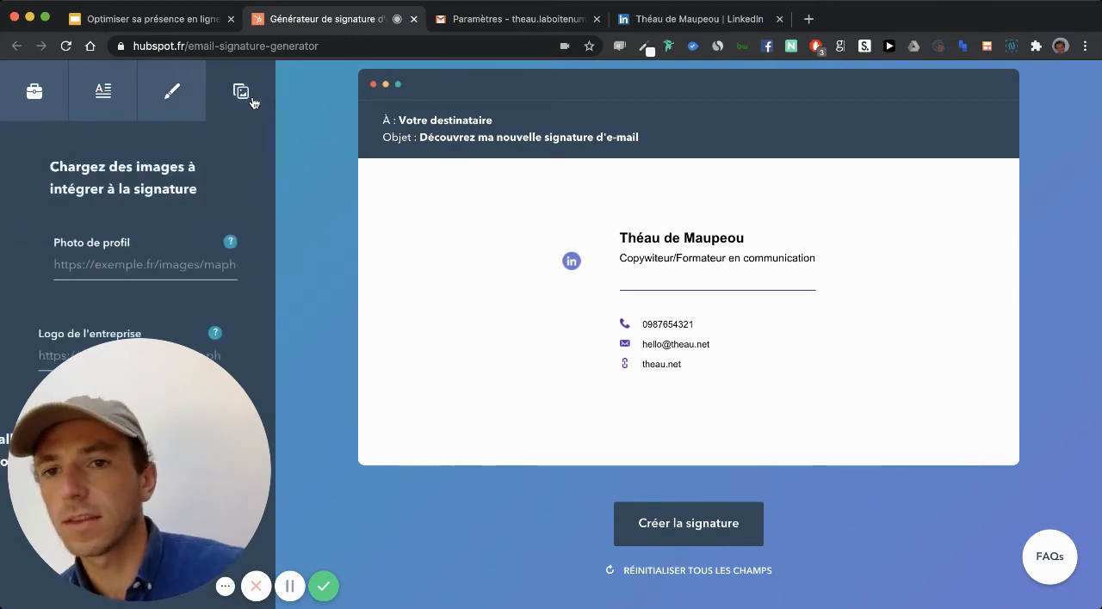
pyautogui.scroll(-1, 94, 245)
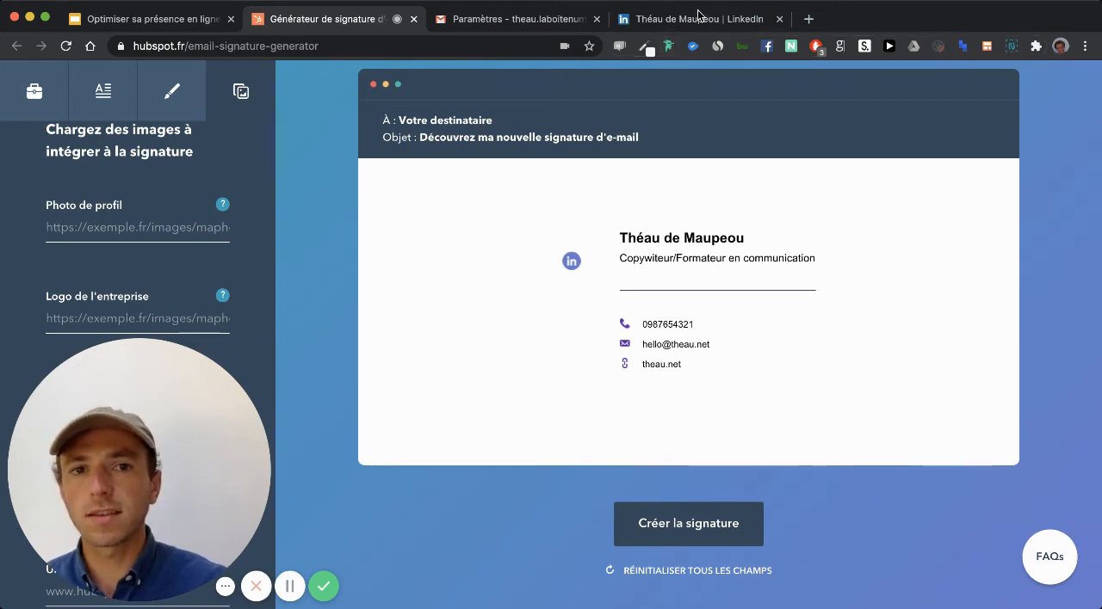
# - Switch to the LinkedIn browser tab and run a Google search there for the owner's full name
pyautogui.click(686, 24)
pyautogui.write('thh')
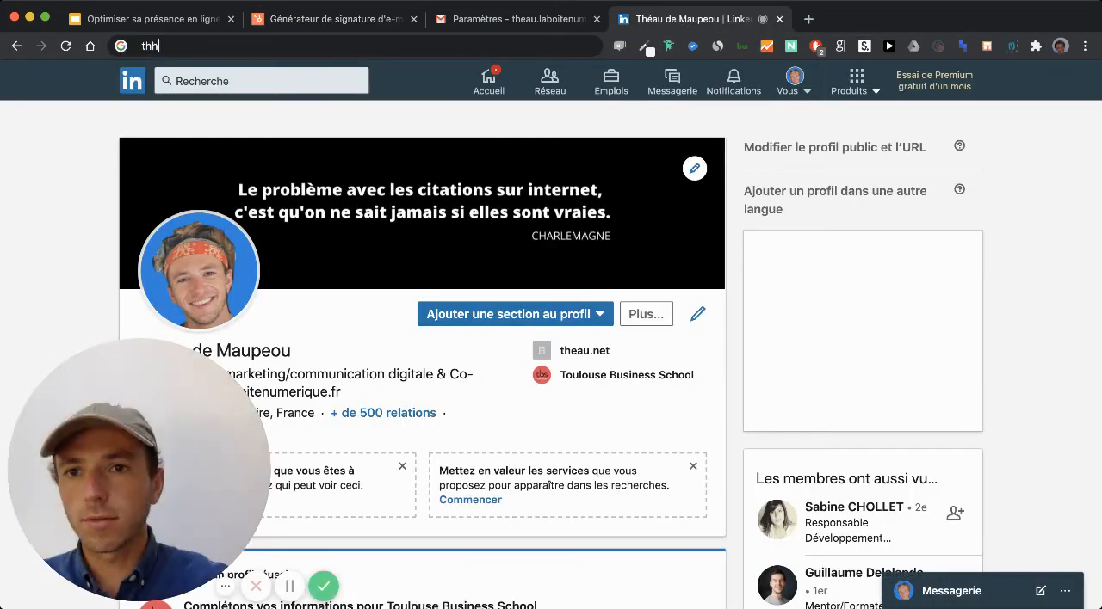
pyautogui.press('BackSpace')
pyautogui.write('eau de')
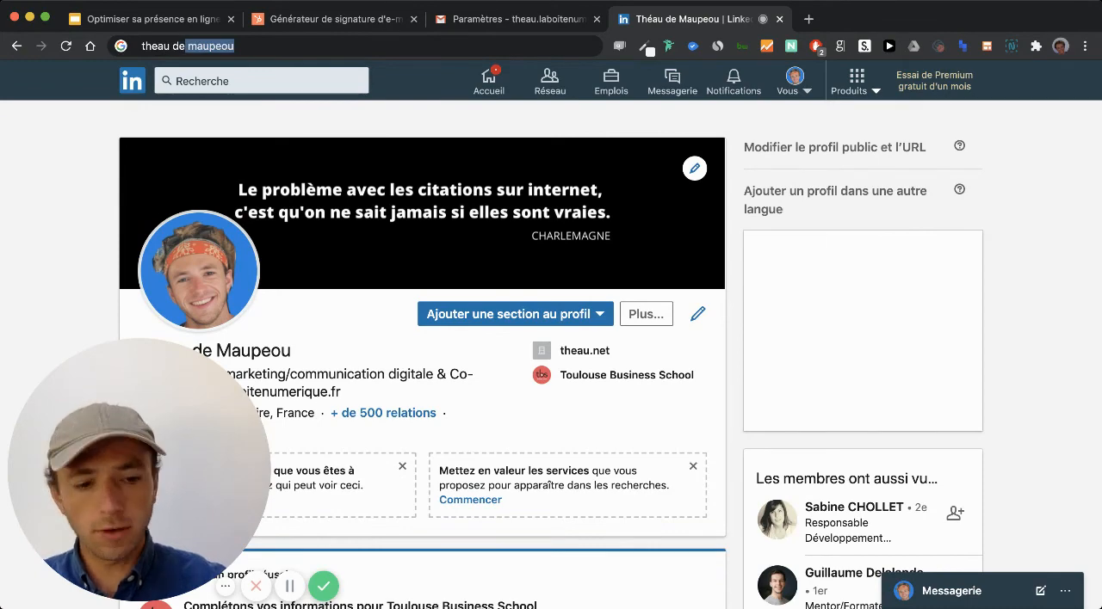
pyautogui.press('Right')
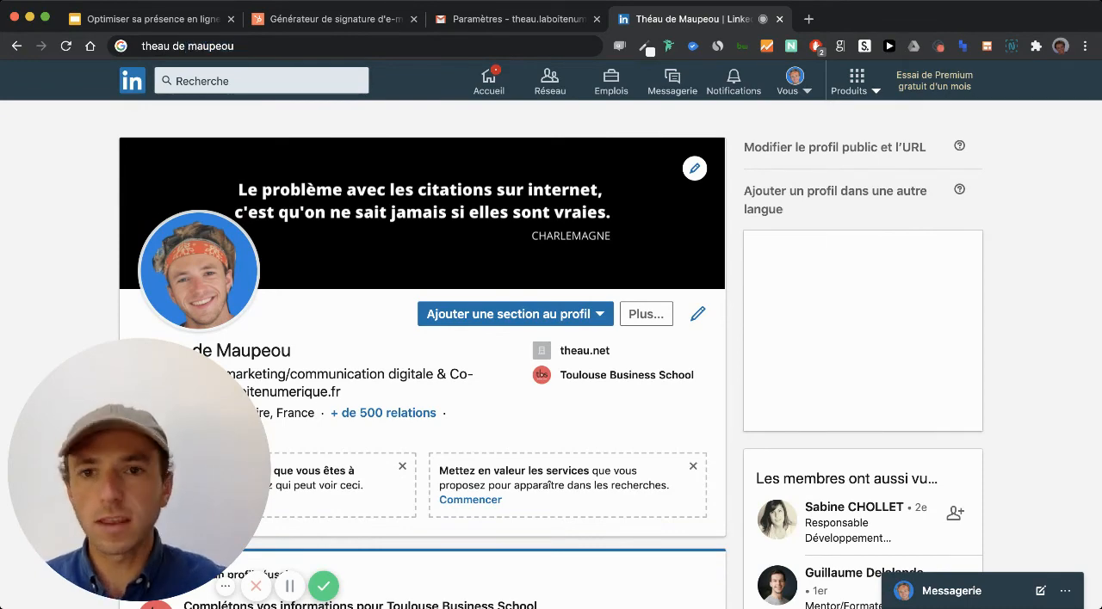
pyautogui.press('Return')
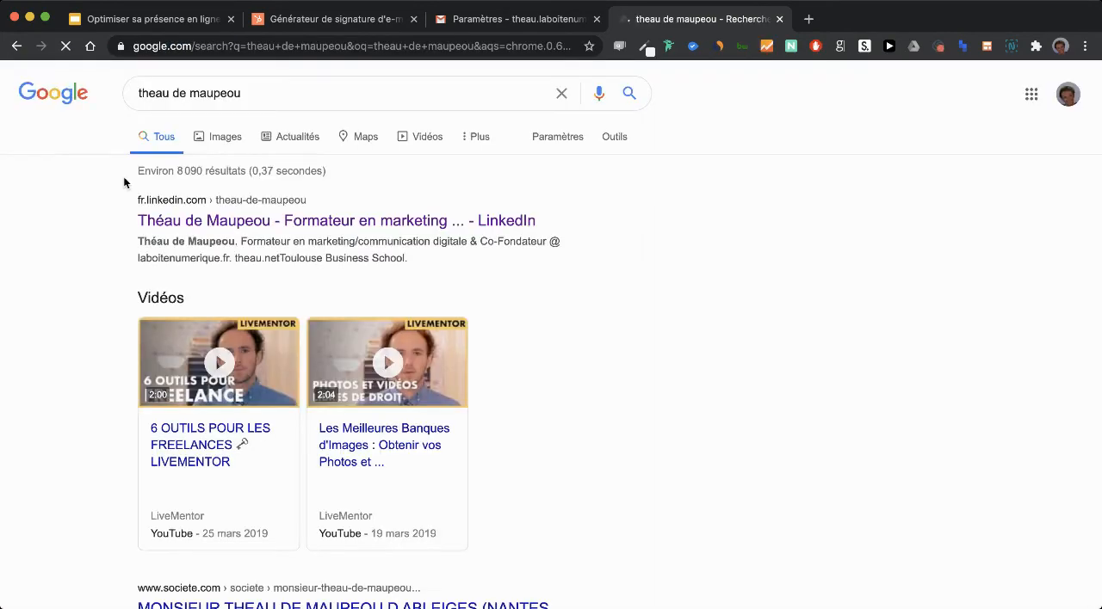
# - Find the owner's smiling portrait in a grey T-shirt among the image results, open it in its own tab, and close the search
pyautogui.click(225, 144)
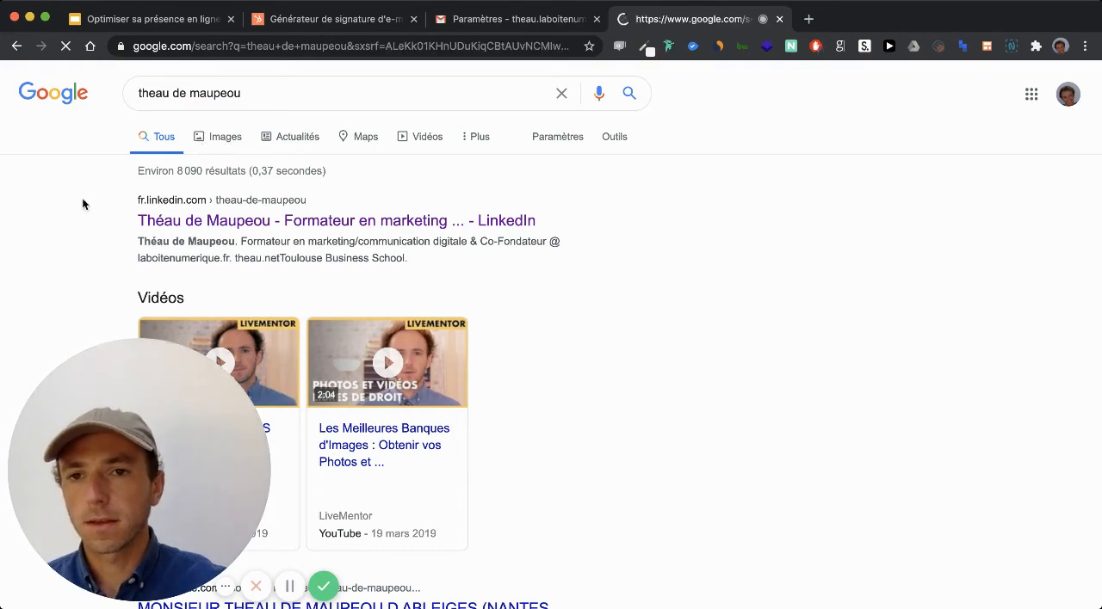
pyautogui.scroll(-4, 73, 259)
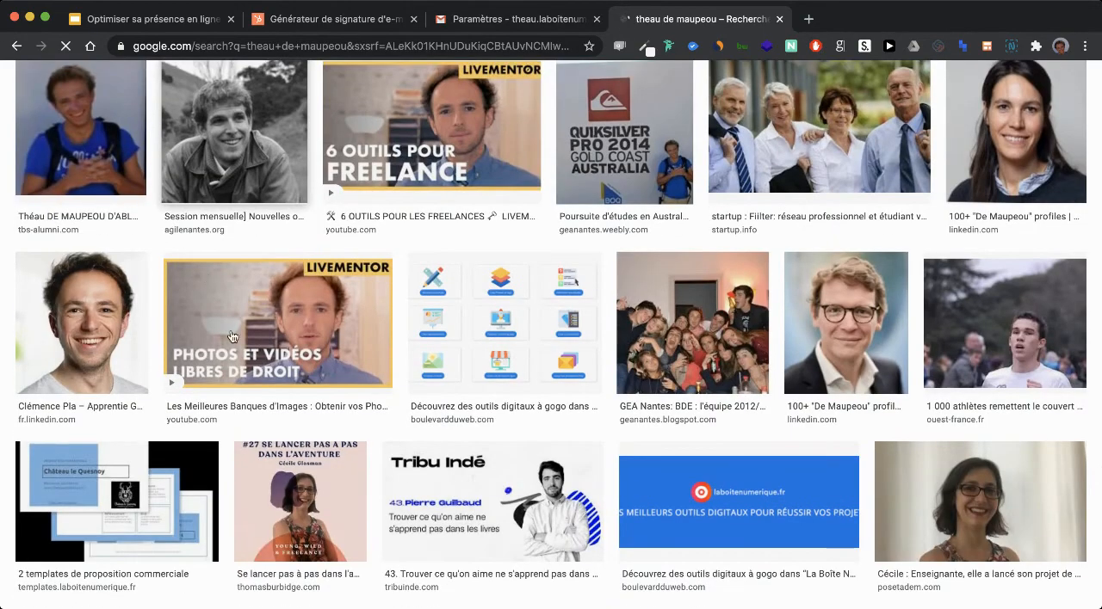
pyautogui.click(95, 345)
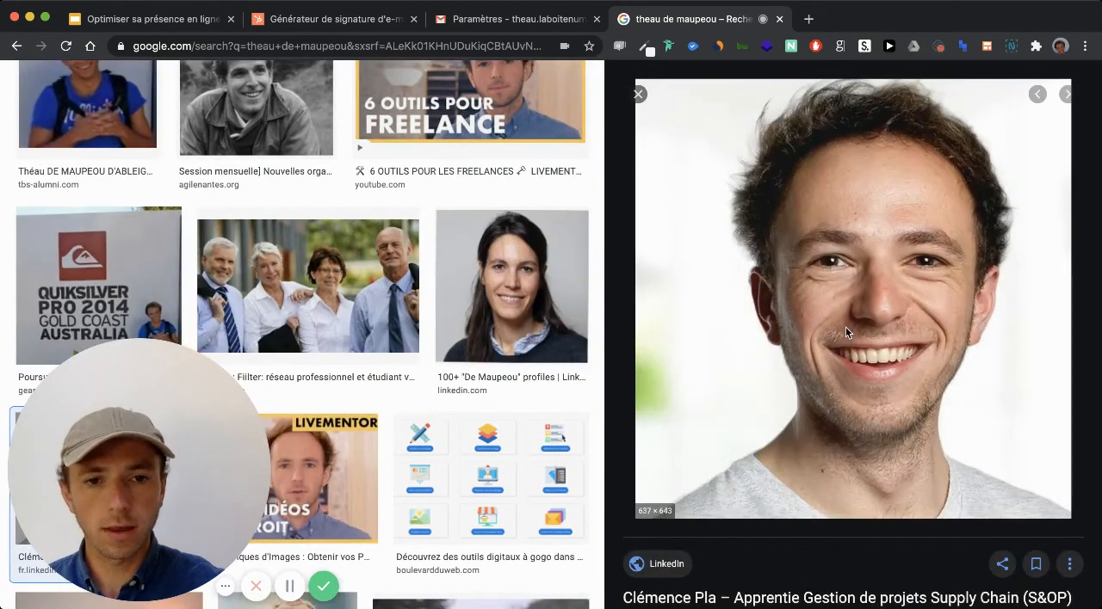
pyautogui.click(718, 440)
pyautogui.click(779, 20)
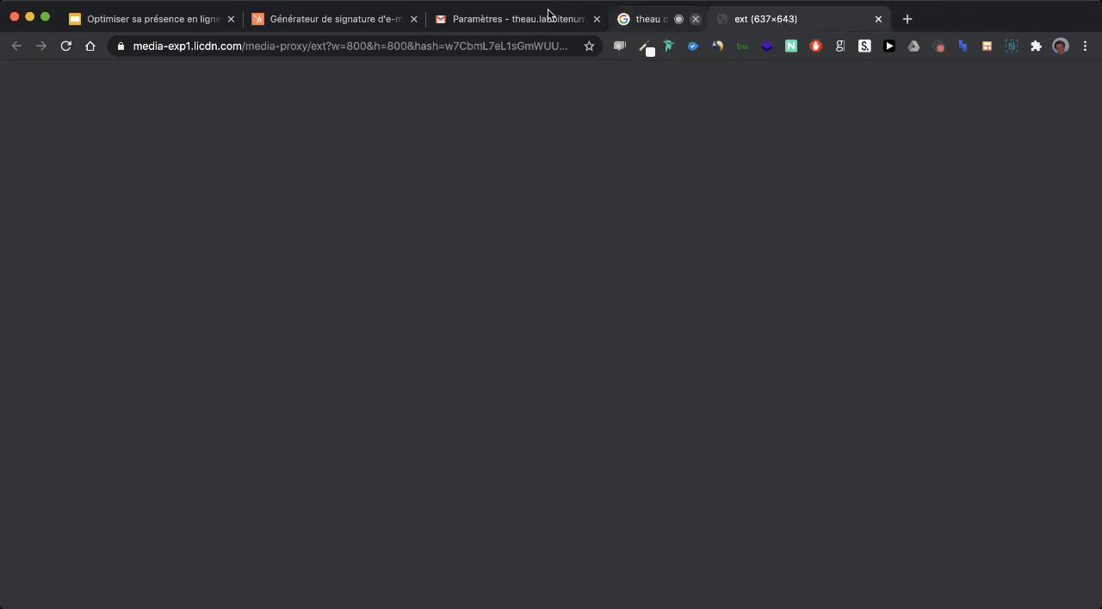
# - Copy the portrait's web address, close its tab, and paste the address as the signature's profile photo
pyautogui.click(406, 46)
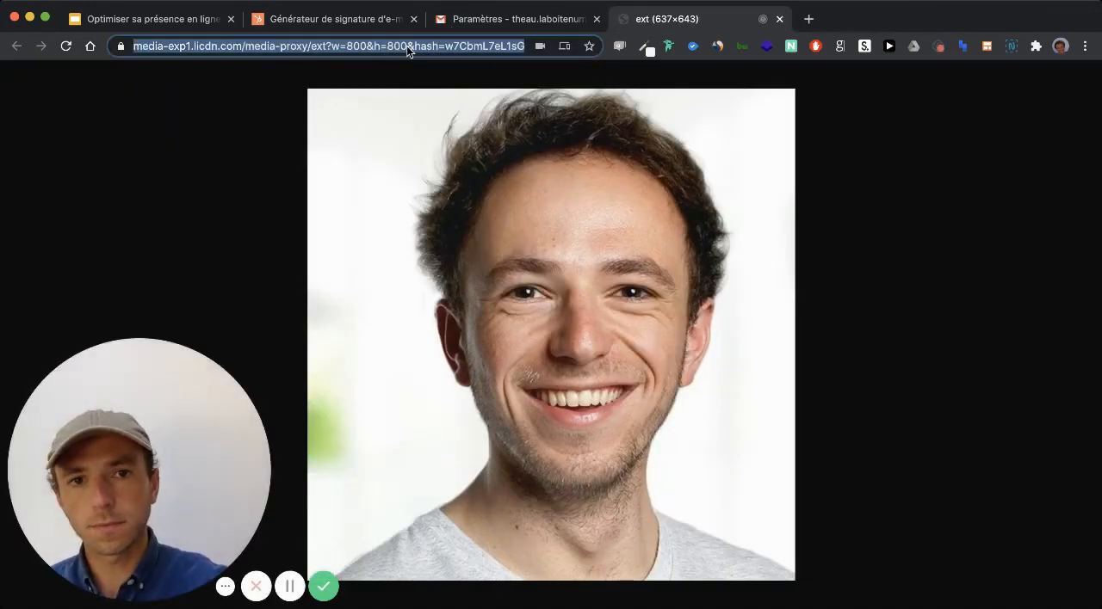
pyautogui.click(778, 20)
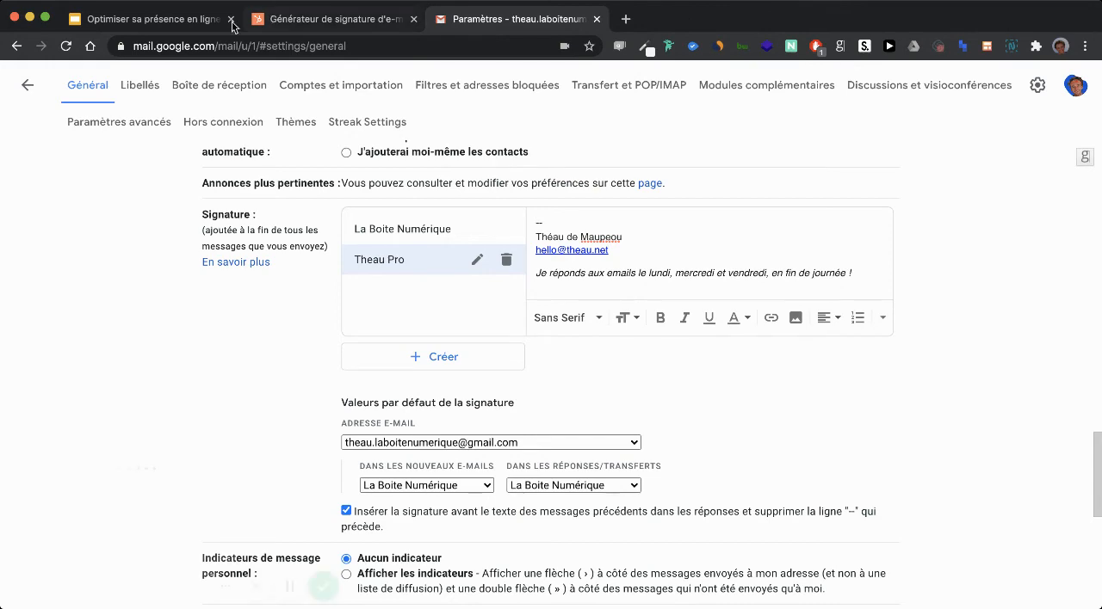
pyautogui.click(284, 17)
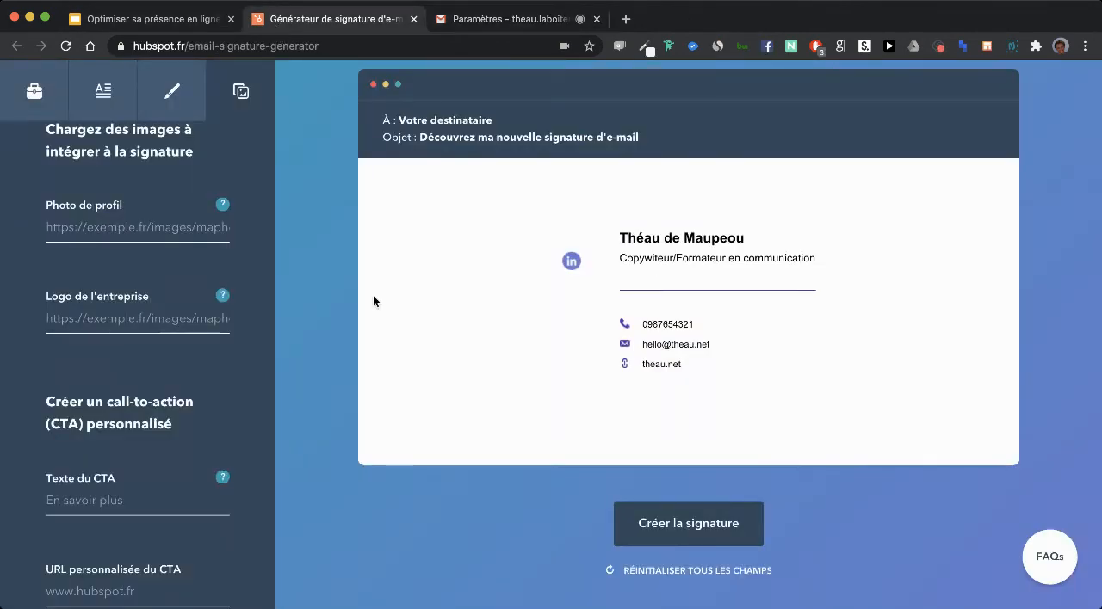
pyautogui.click(111, 231)
pyautogui.press('super+v')
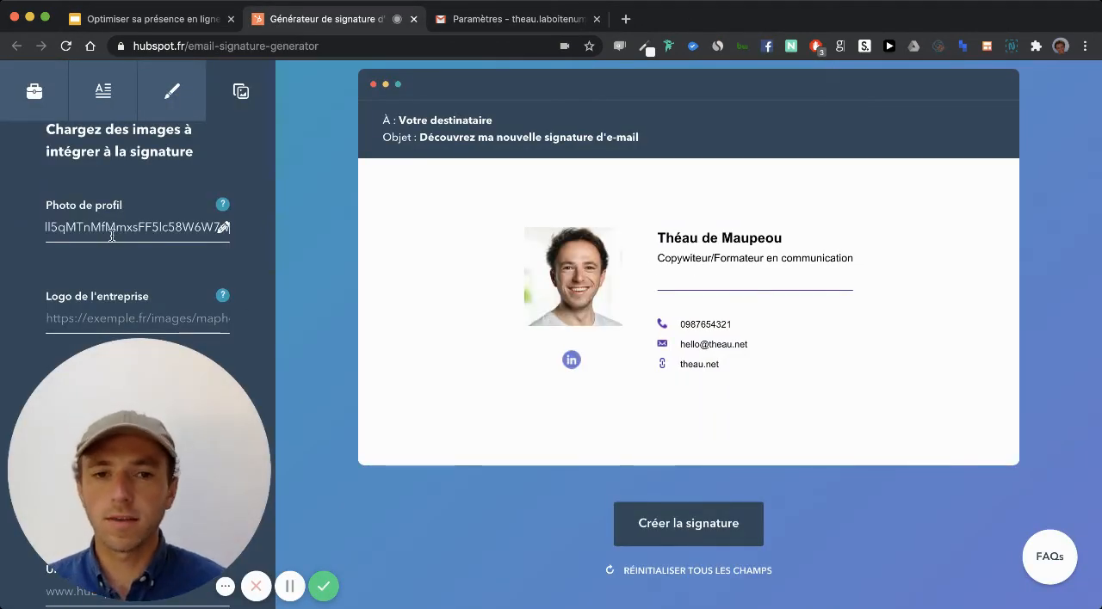
# - Skip the company logo and enter "Mon dernier guide en copywriting" as the custom call-to-action text
pyautogui.scroll(-1, 112, 236)
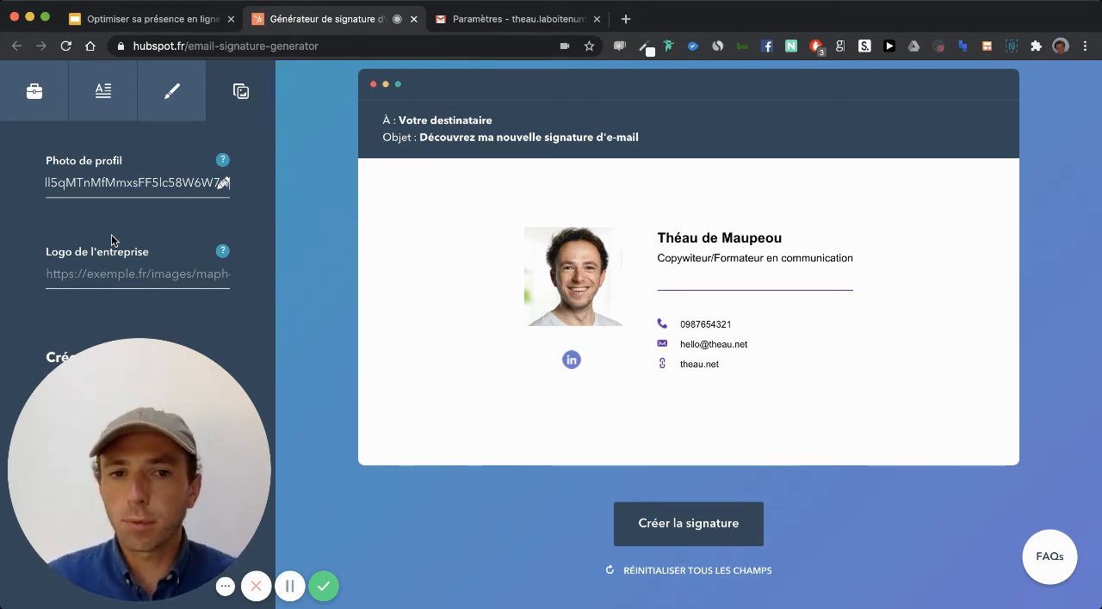
pyautogui.scroll(-5, 111, 234)
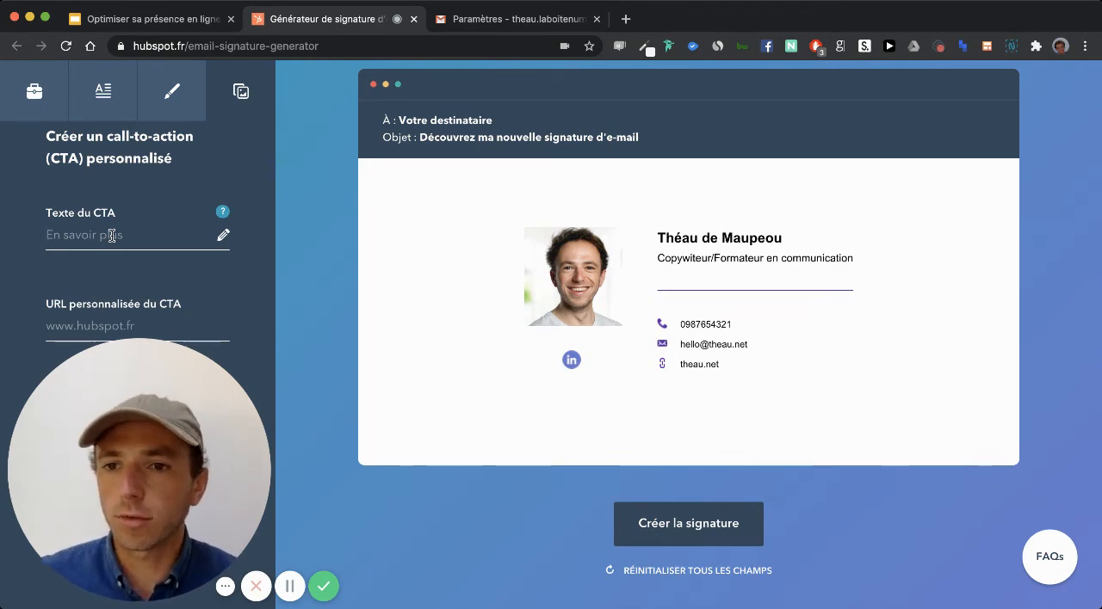
pyautogui.write('Mon der')
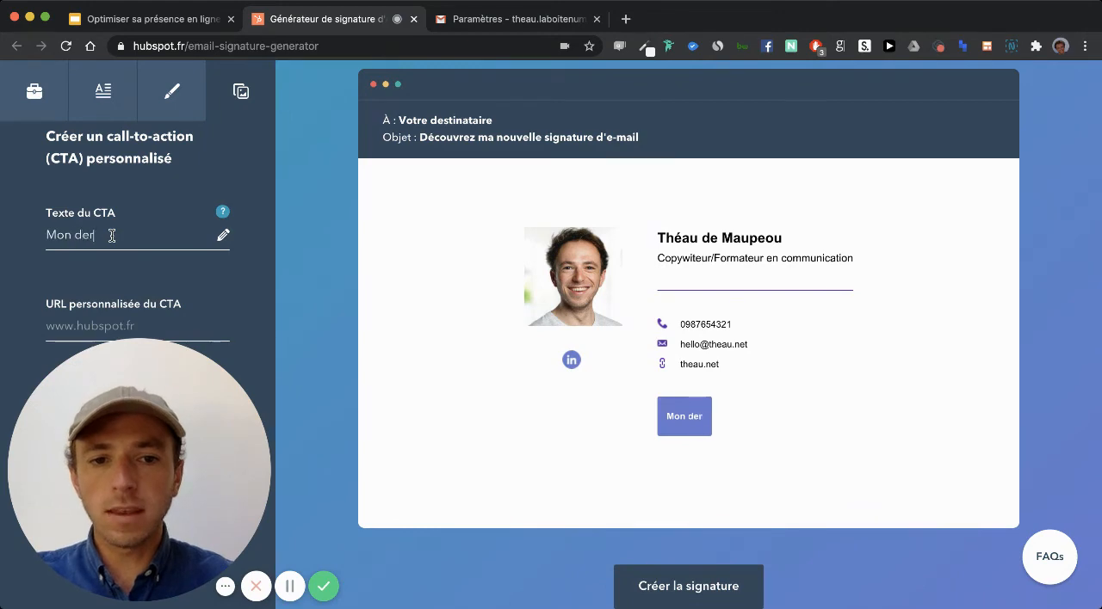
pyautogui.write('nier guide ')
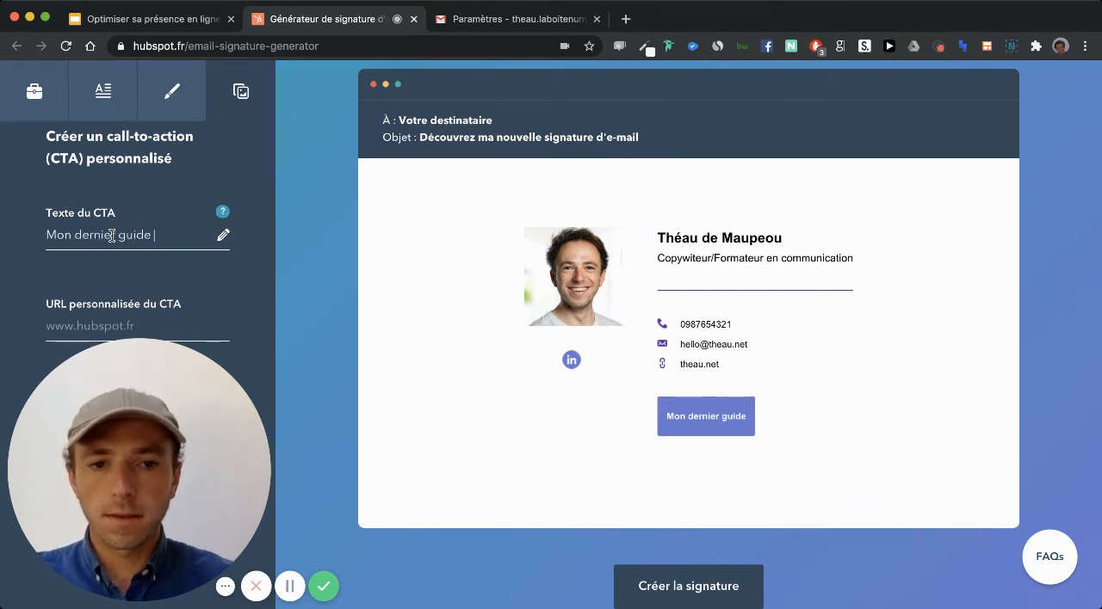
pyautogui.write('en copywi')
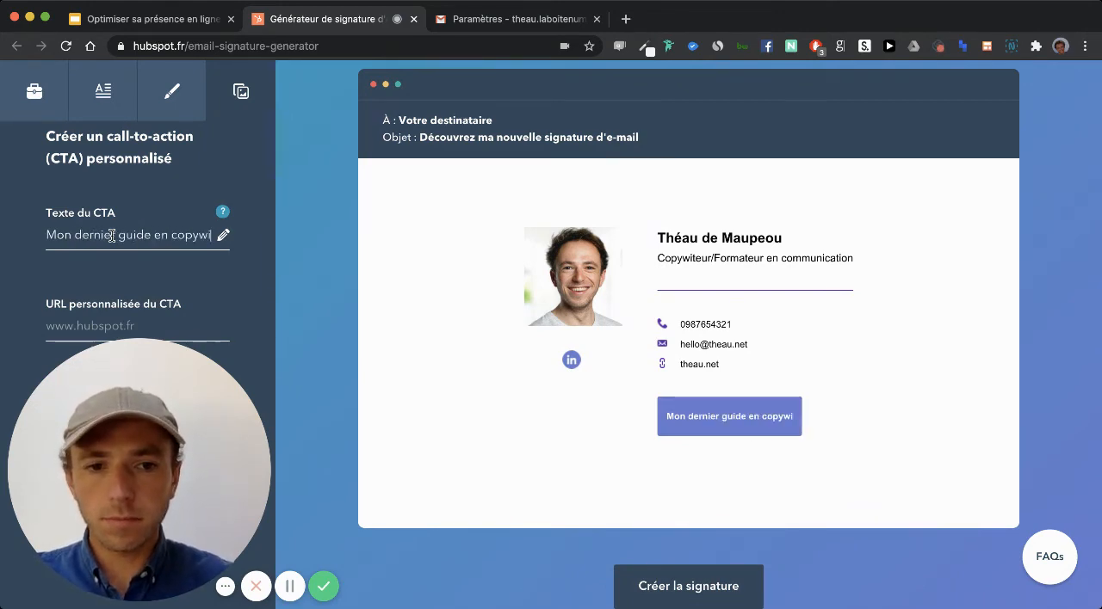
pyautogui.write('rting')
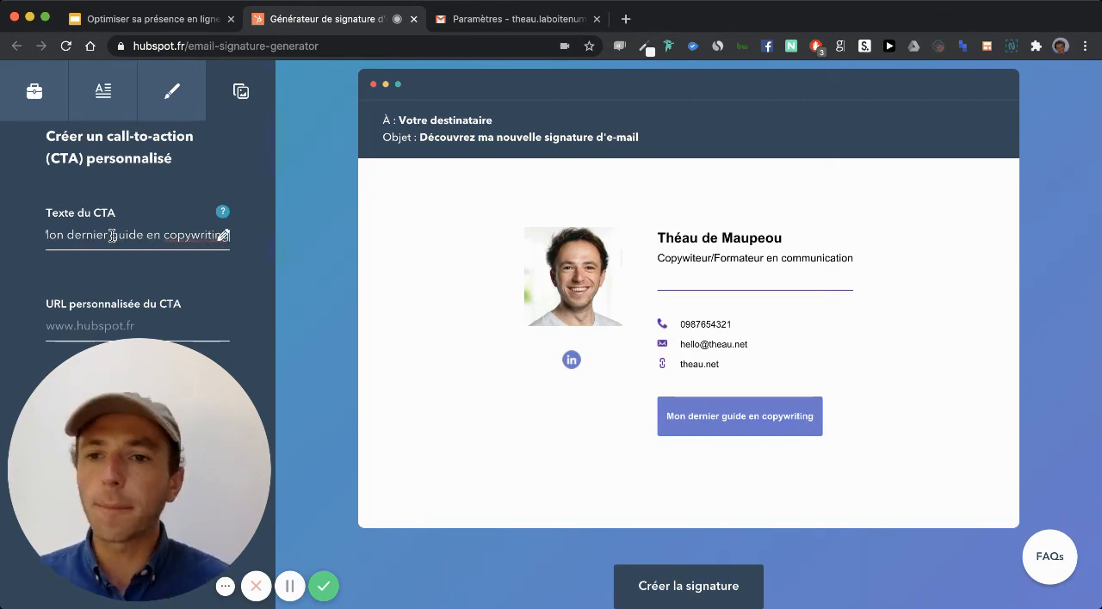
# - Replace the call-to-action text with "Apprendre à convaincre avec les mots"
pyautogui.tripleClick(86, 228)
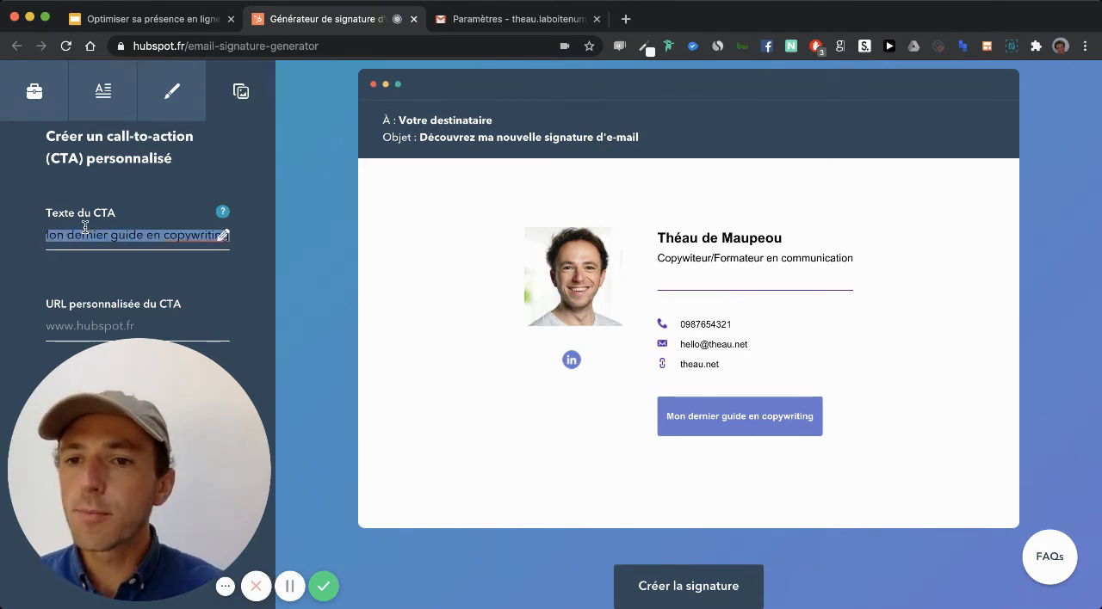
pyautogui.press('BackSpace')
pyautogui.write('A')
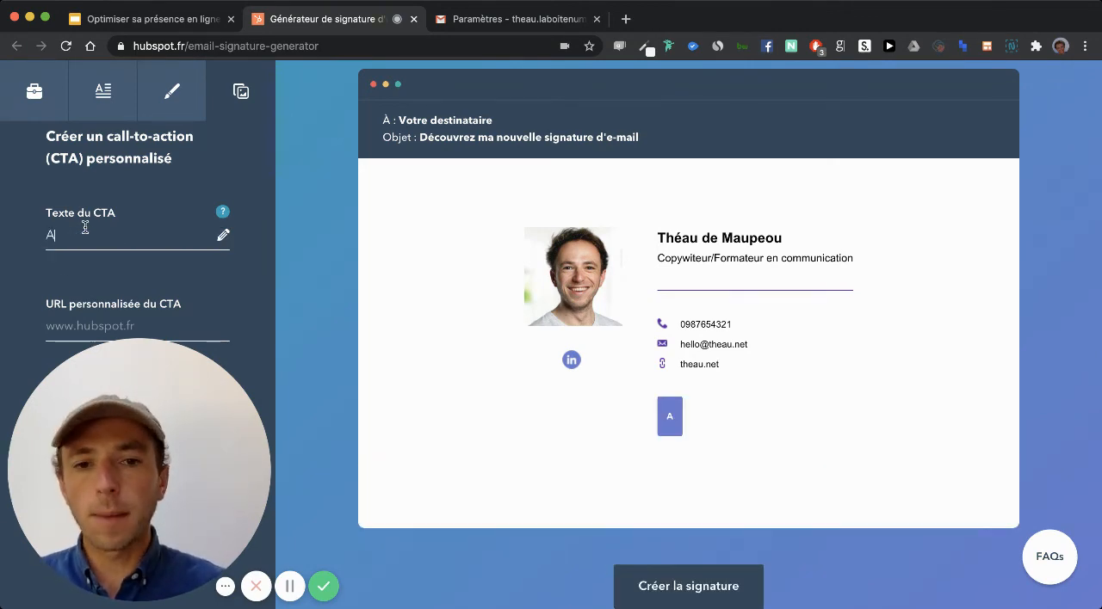
pyautogui.write('pprendre à')
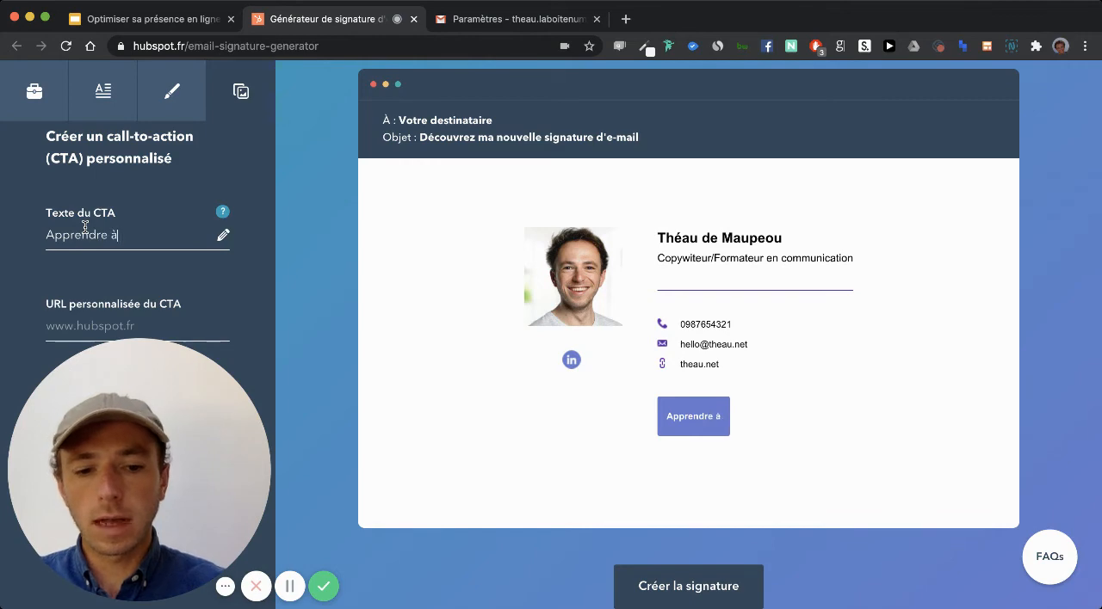
pyautogui.write(' convaincre av')
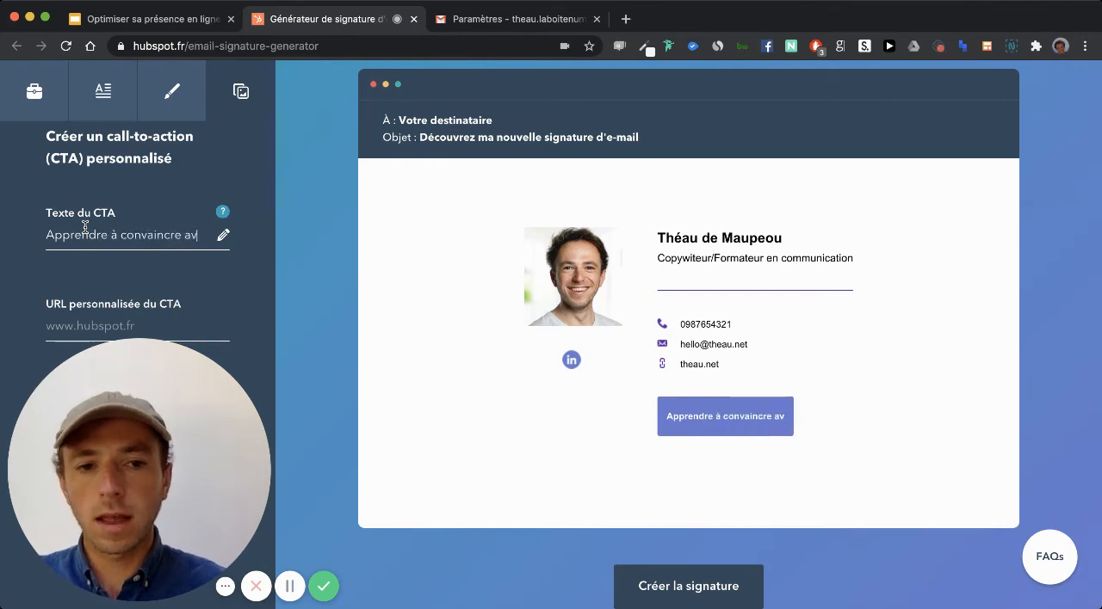
pyautogui.write('ec les mots')
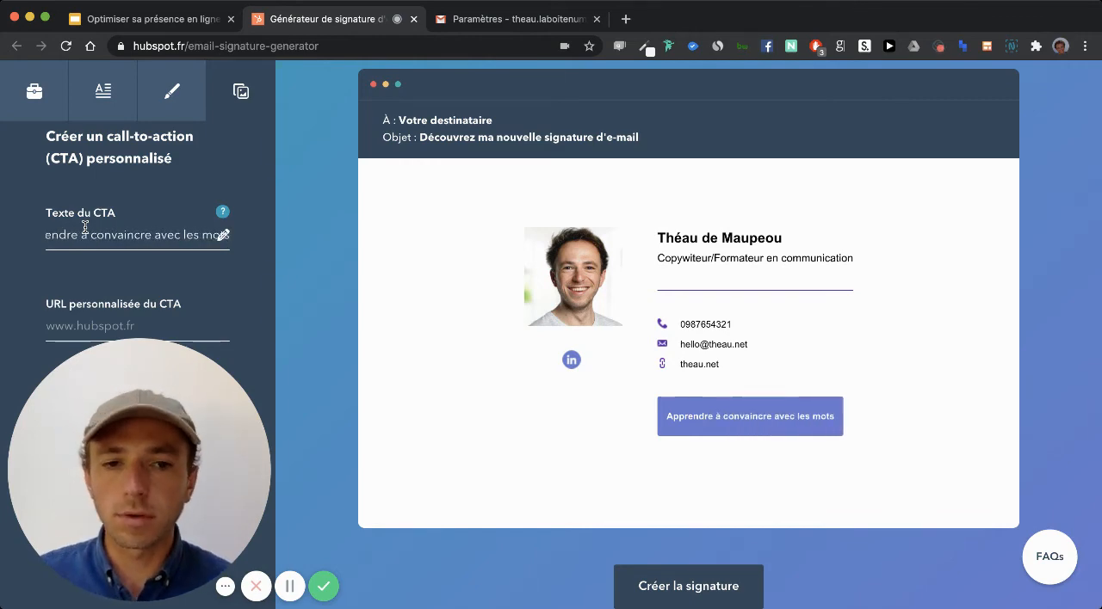
# - Replace the call-to-action text with "10 astuces pour vendre avec le copywriting", leaving its custom URL empty
pyautogui.tripleClick(56, 228)
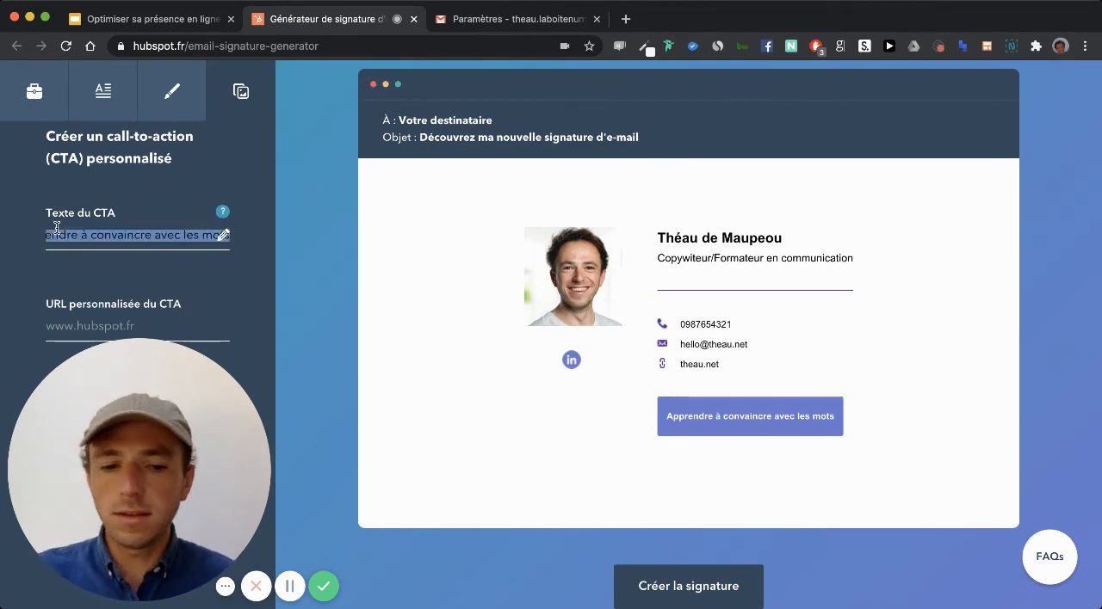
pyautogui.write('10 astuce')
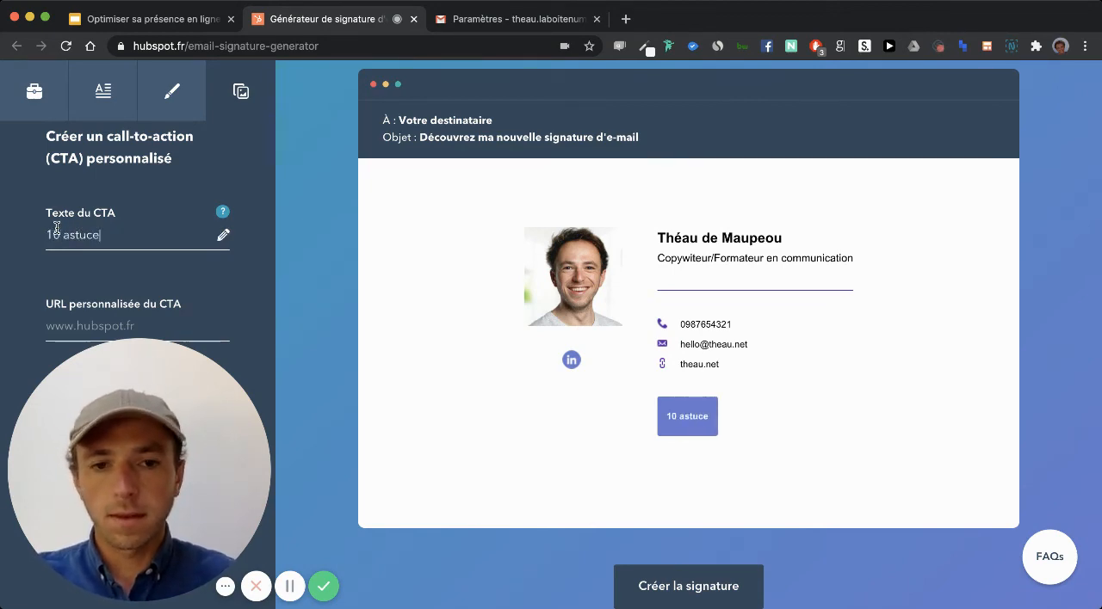
pyautogui.write('s pour convaincre')
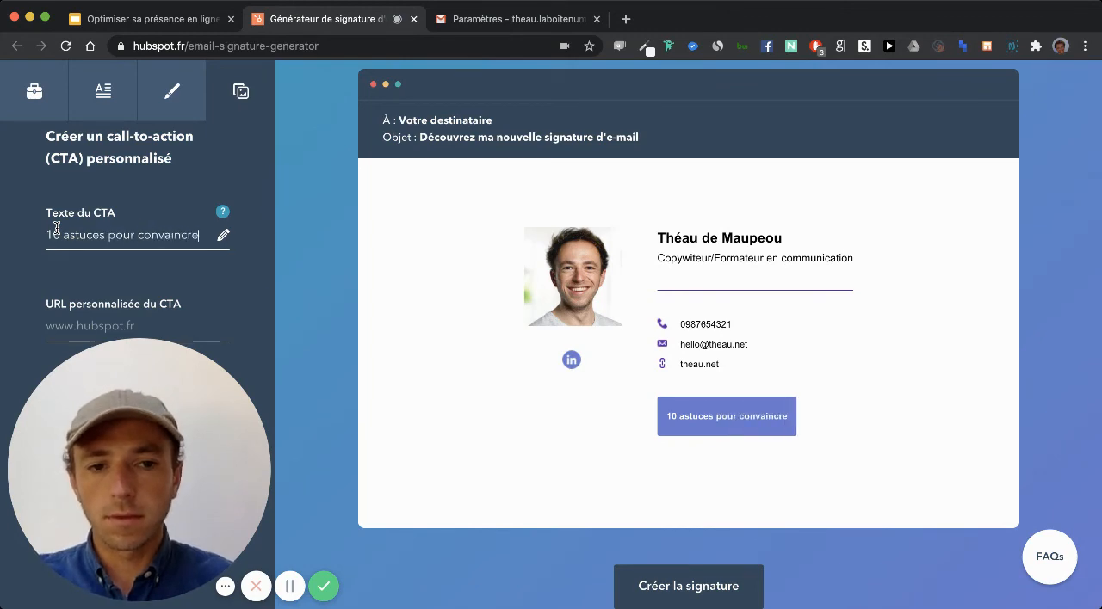
pyautogui.doubleClick(163, 233)
pyautogui.write('vendre avec l')
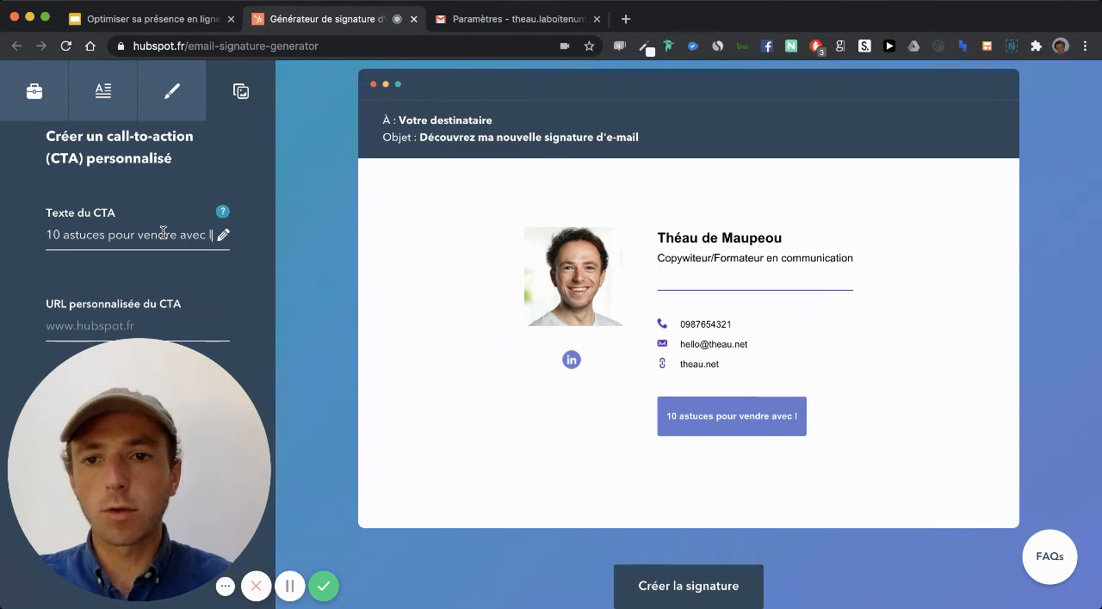
pyautogui.write('e copywriting')
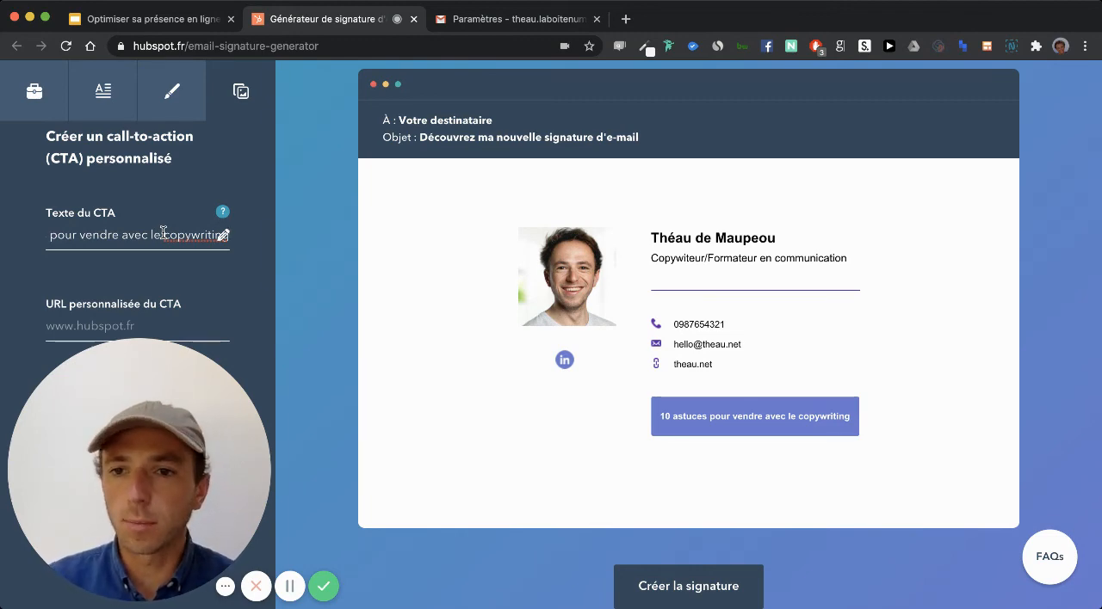
pyautogui.scroll(-2, 88, 249)
pyautogui.click(95, 262)
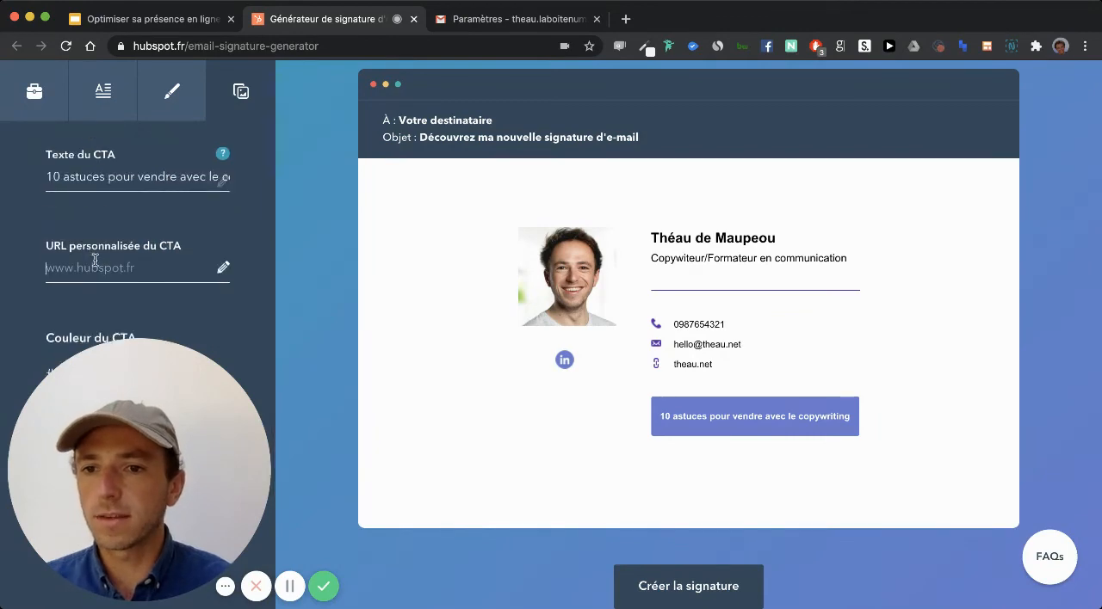
pyautogui.scroll(-7, 95, 261)
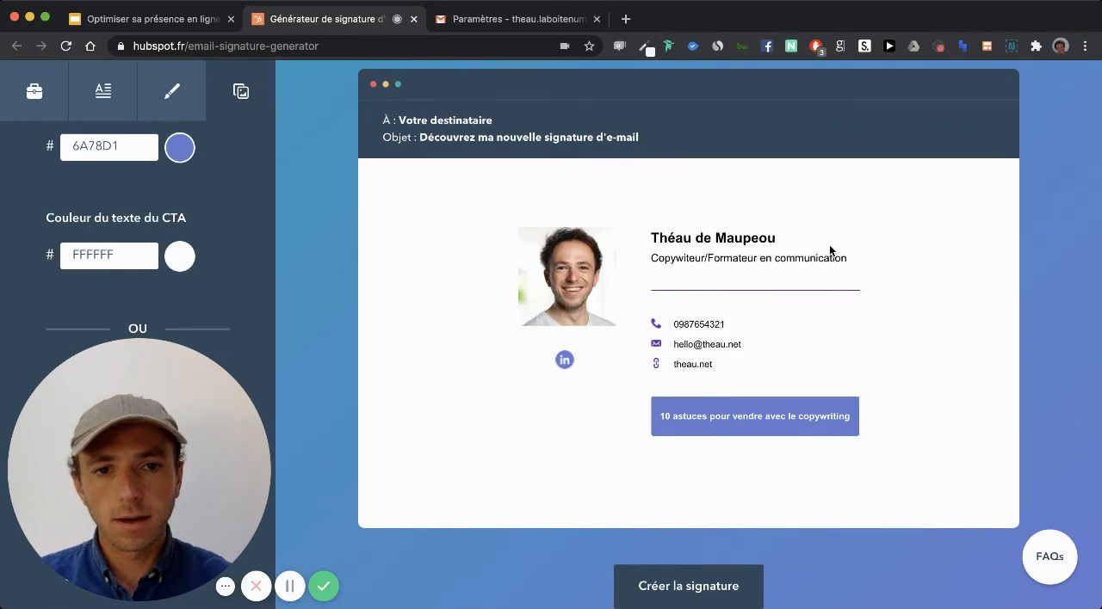
# - Correct the spelling of the job title to "Copywriter/Formateur en communication"
pyautogui.scroll(10, 134, 227)
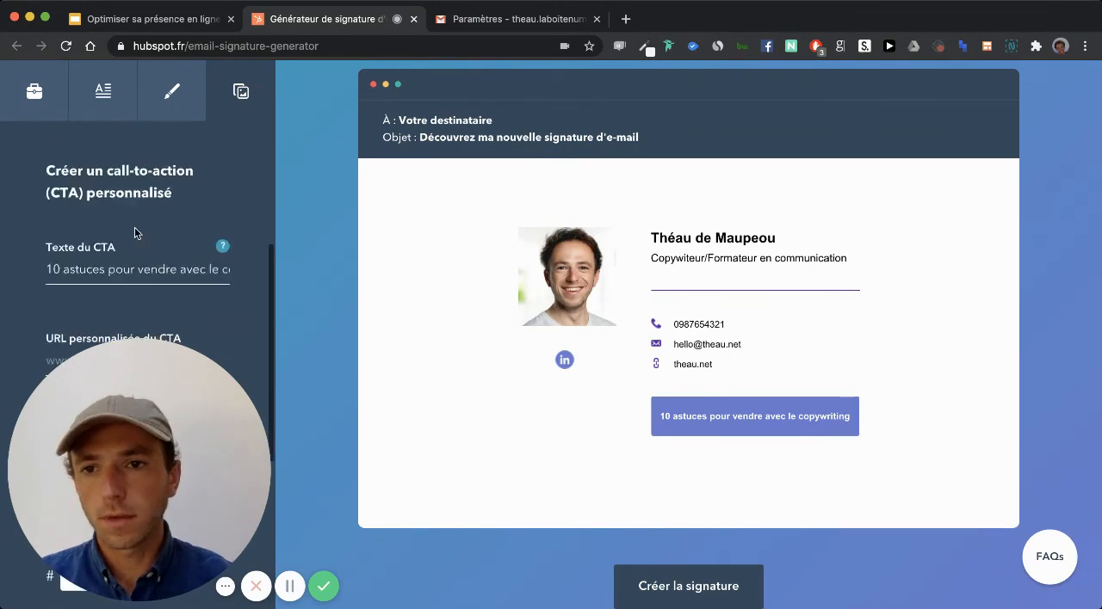
pyautogui.click(110, 114)
pyautogui.scroll(-5, 138, 245)
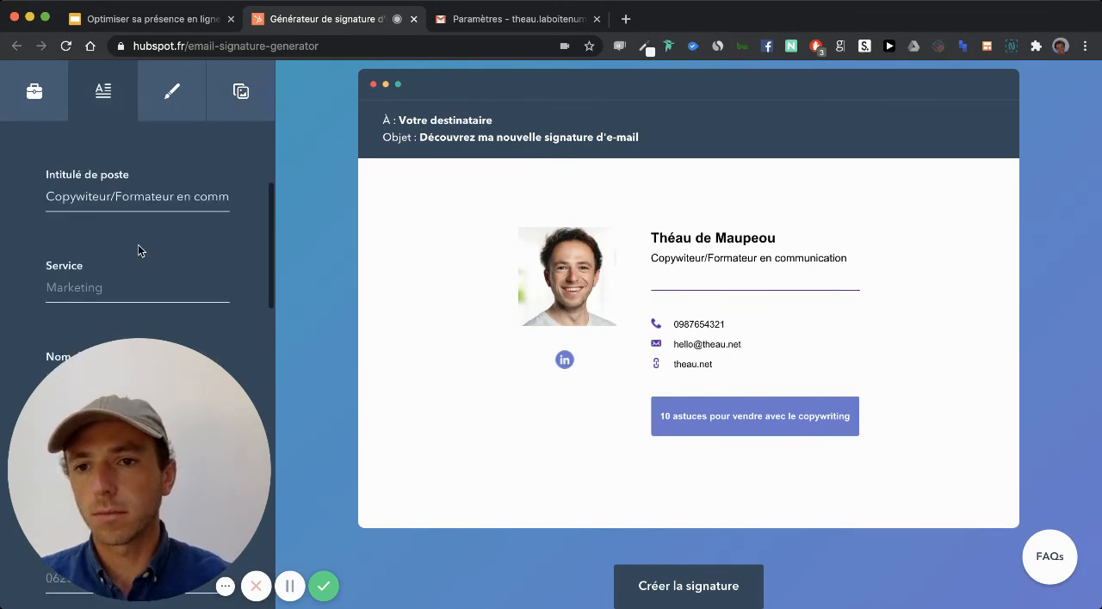
pyautogui.click(104, 197)
pyautogui.press('BackSpace')
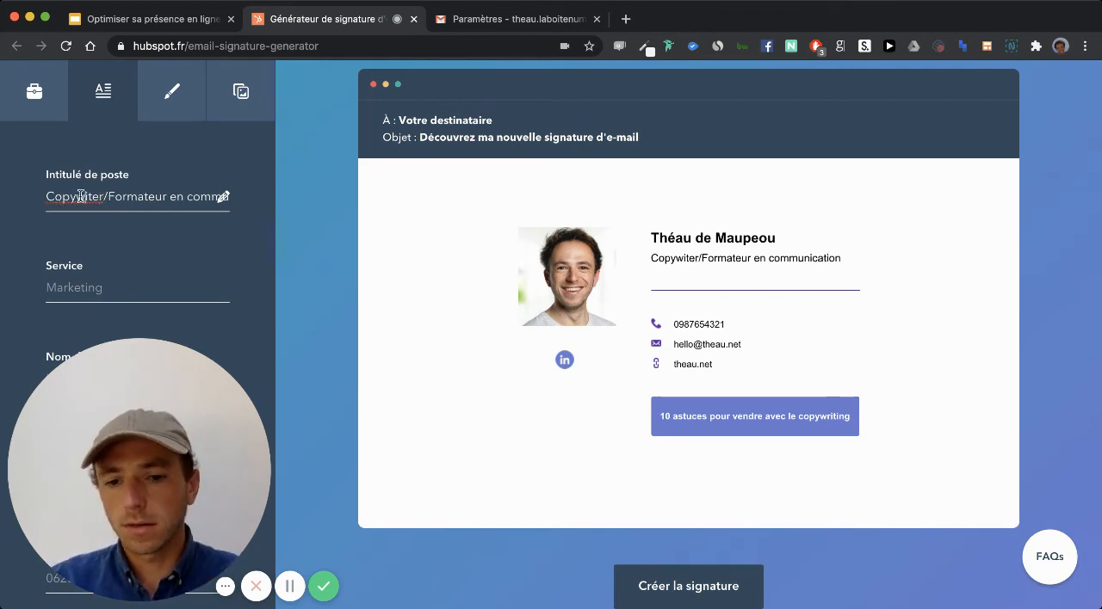
pyautogui.click(81, 197)
pyautogui.write('r')
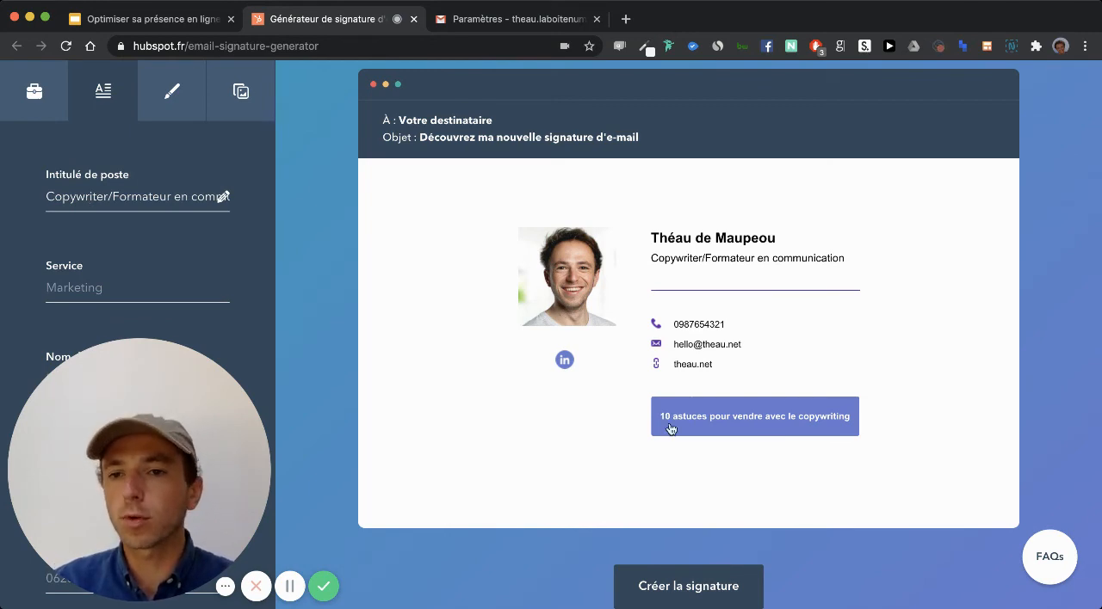
pyautogui.click(111, 281)
pyautogui.scroll(-2, 111, 280)
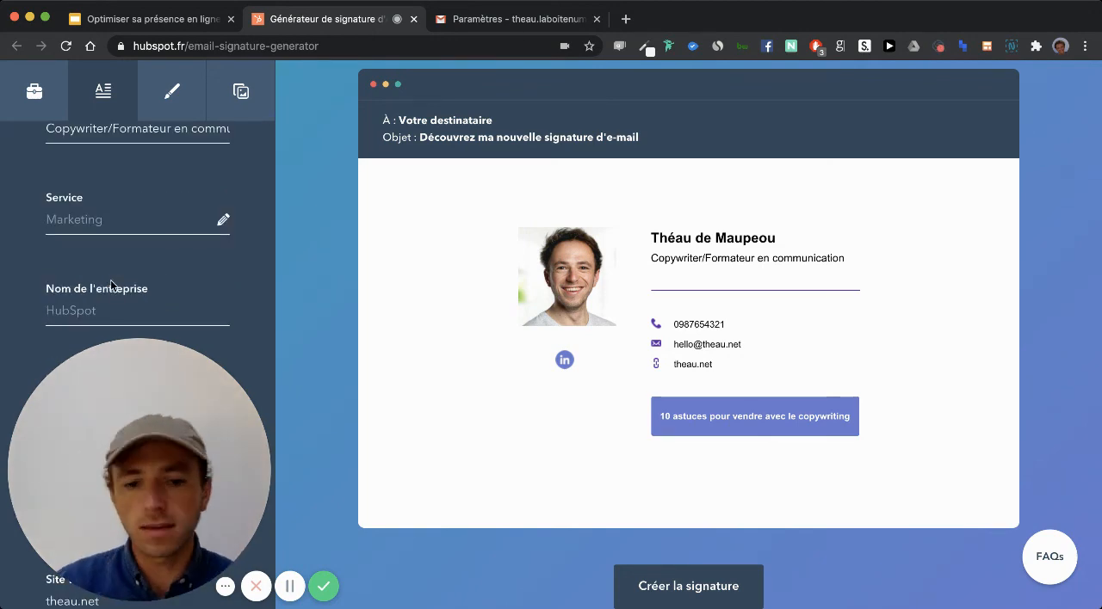
pyautogui.write('Retrouvez')
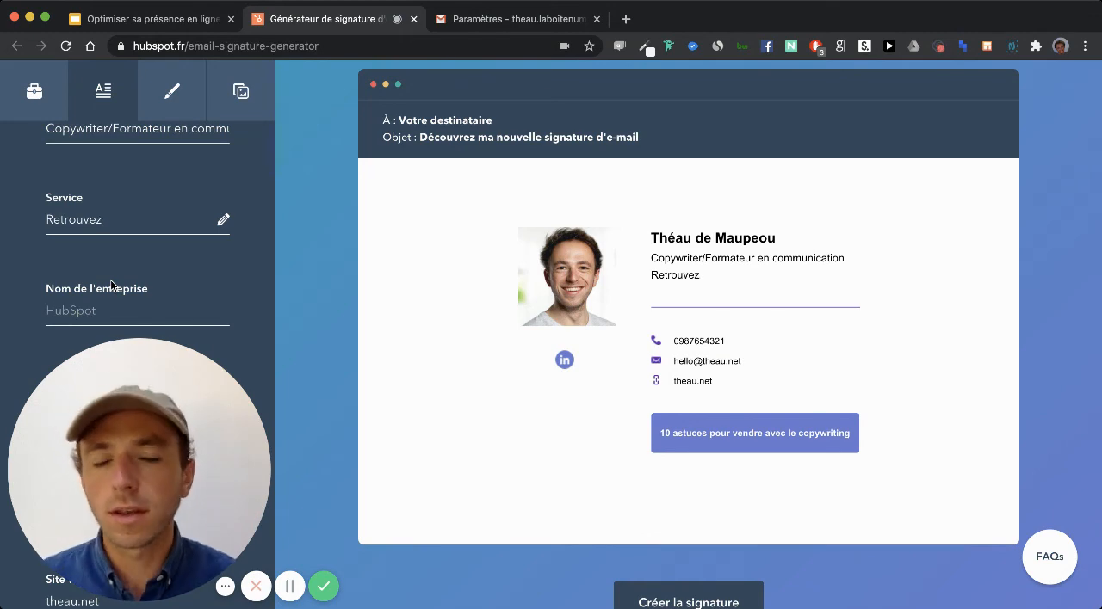
pyautogui.doubleClick(73, 218)
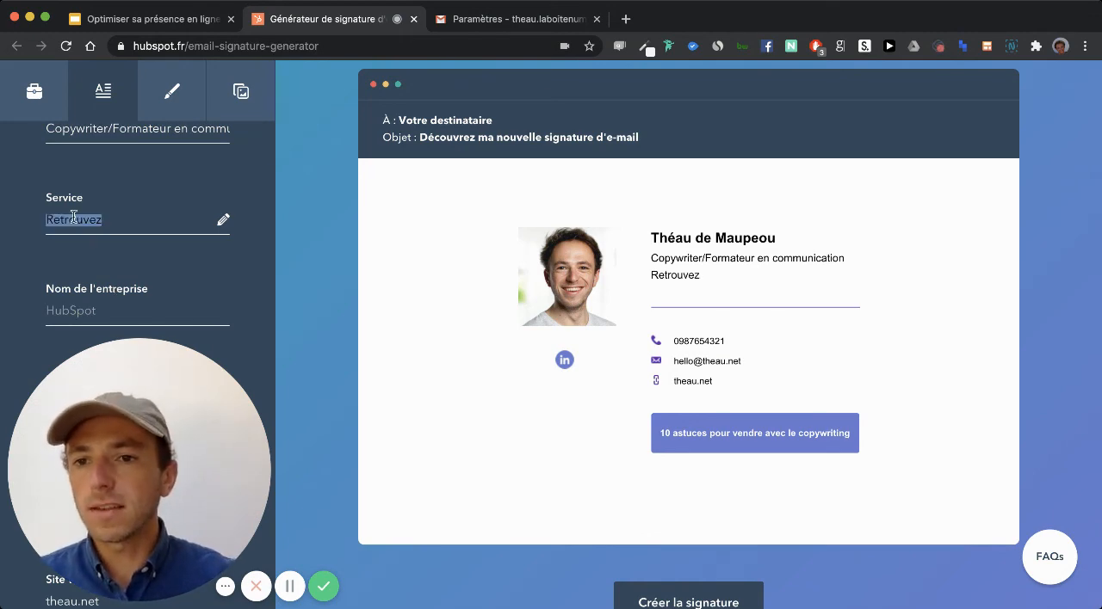
pyautogui.press('Left')
pyautogui.doubleClick(73, 218)
pyautogui.press('BackSpace')
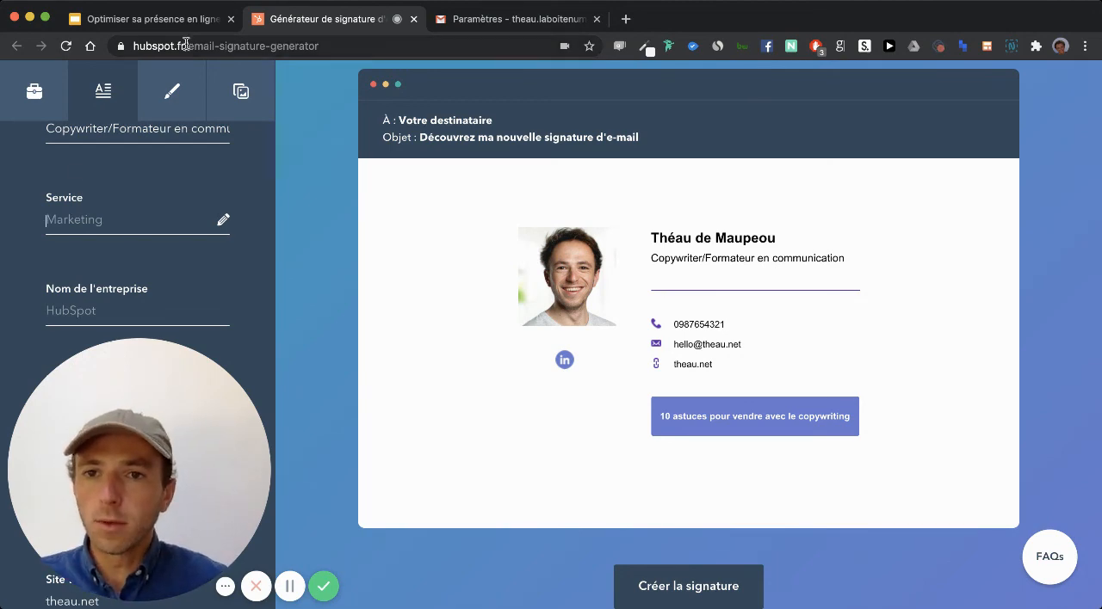
# - Return to the signature's image and call-to-action settings and create the finished signature
pyautogui.click(228, 86)
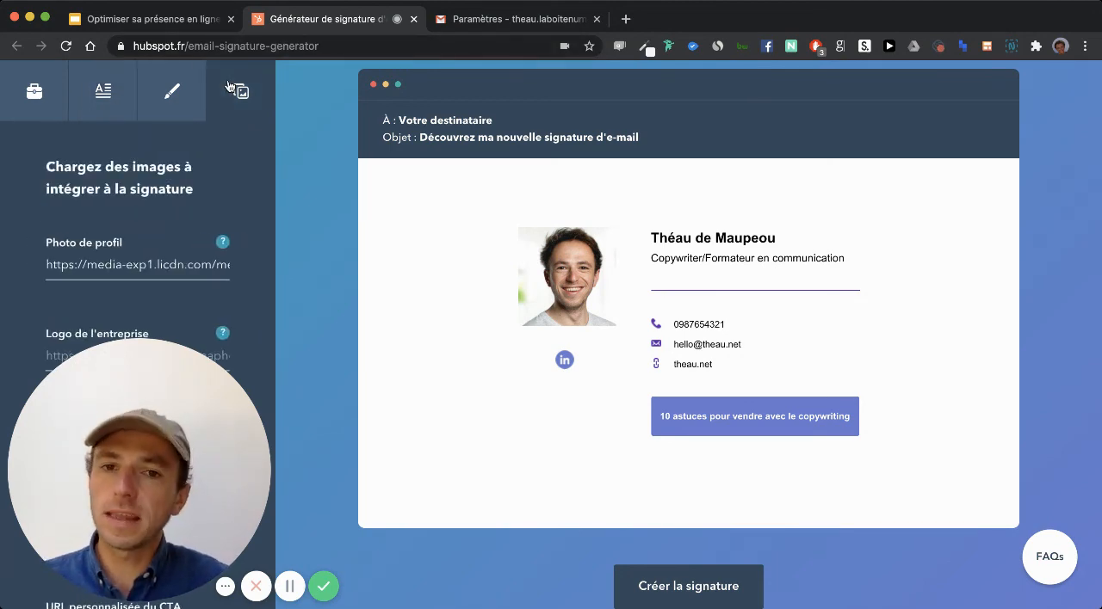
pyautogui.scroll(-2, 523, 250)
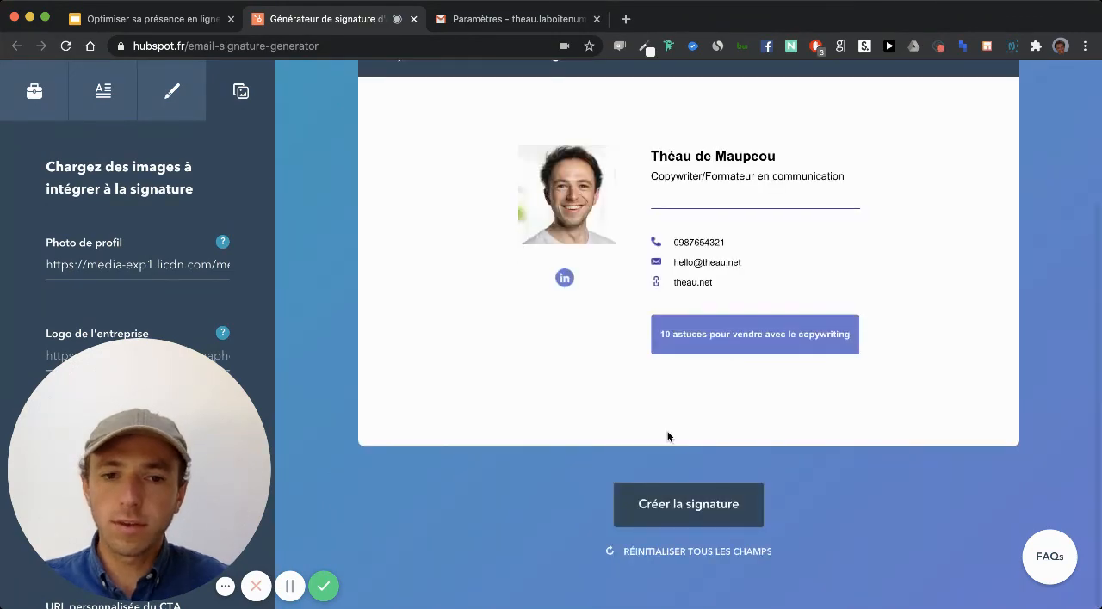
pyautogui.click(697, 512)
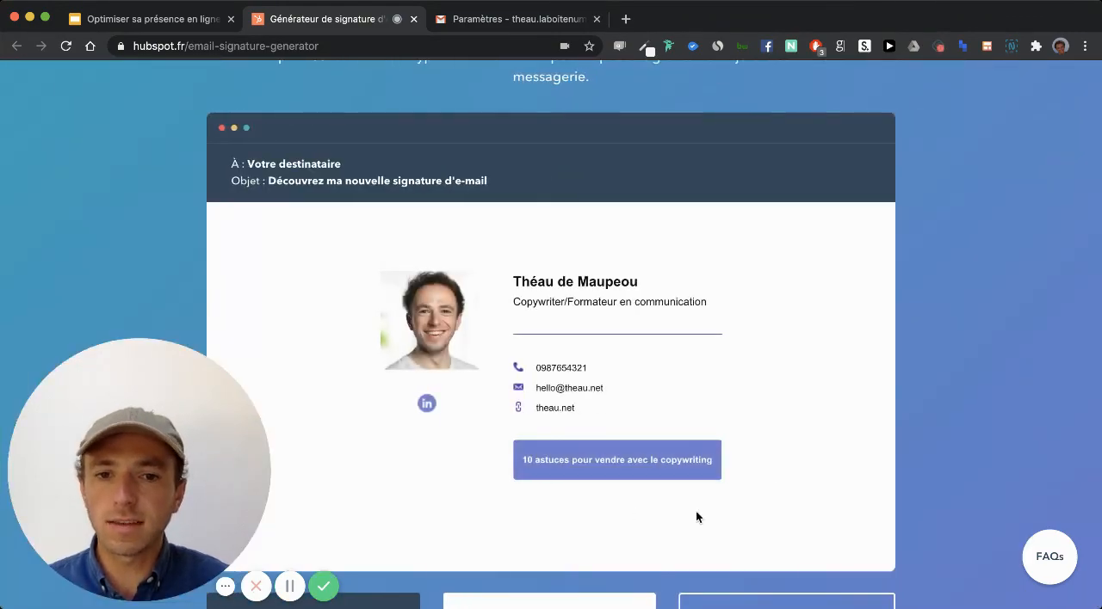
# - Read the instructions for adding the created signature to Gmail and close them
pyautogui.scroll(-5, 696, 514)
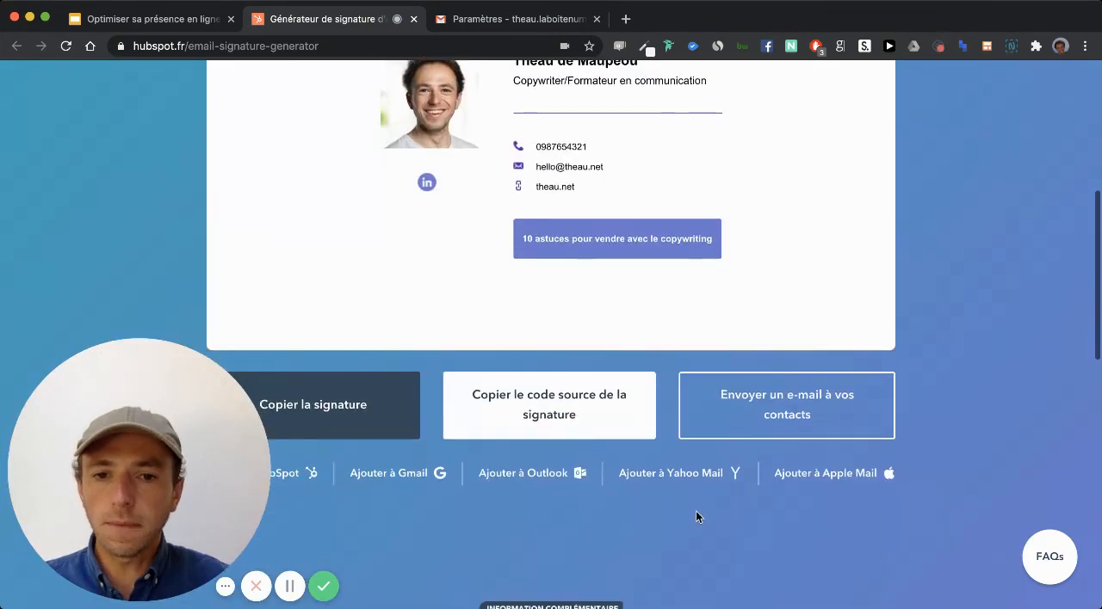
pyautogui.scroll(-1, 696, 512)
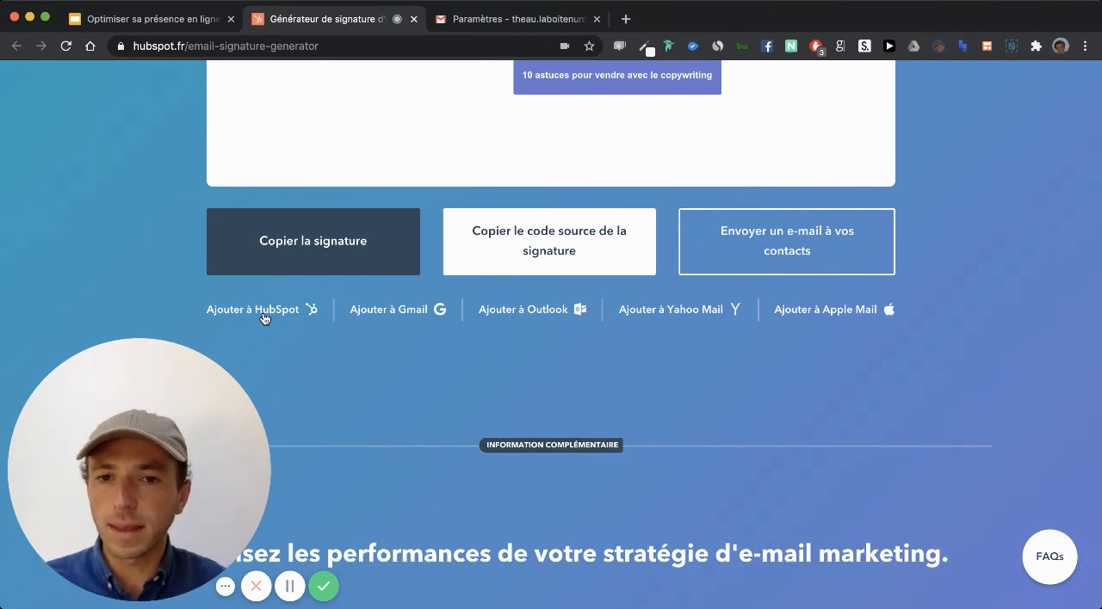
pyautogui.click(355, 311)
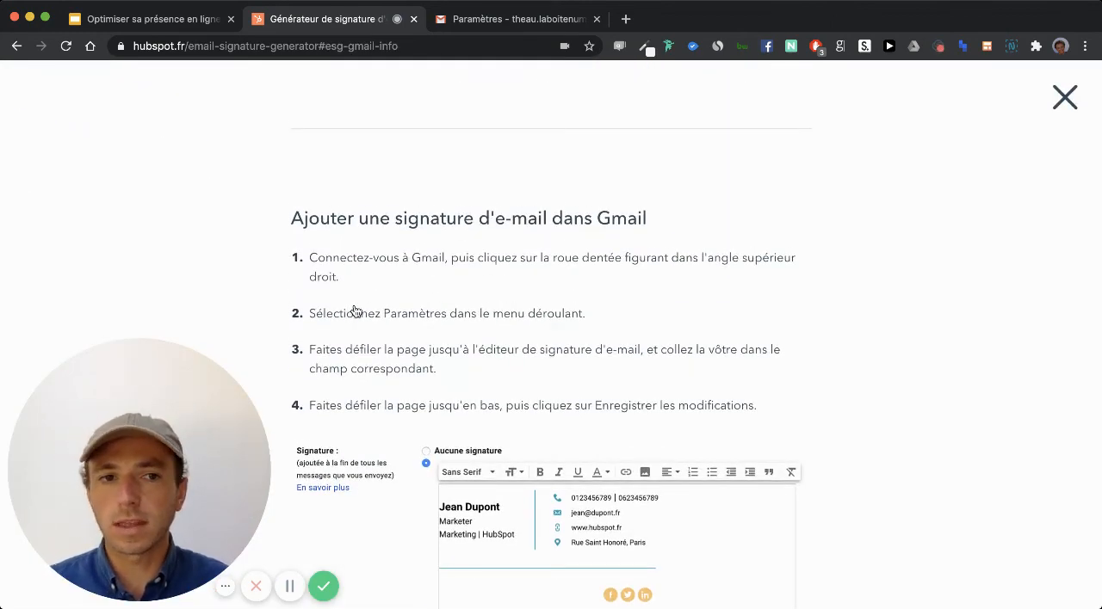
pyautogui.click(1064, 98)
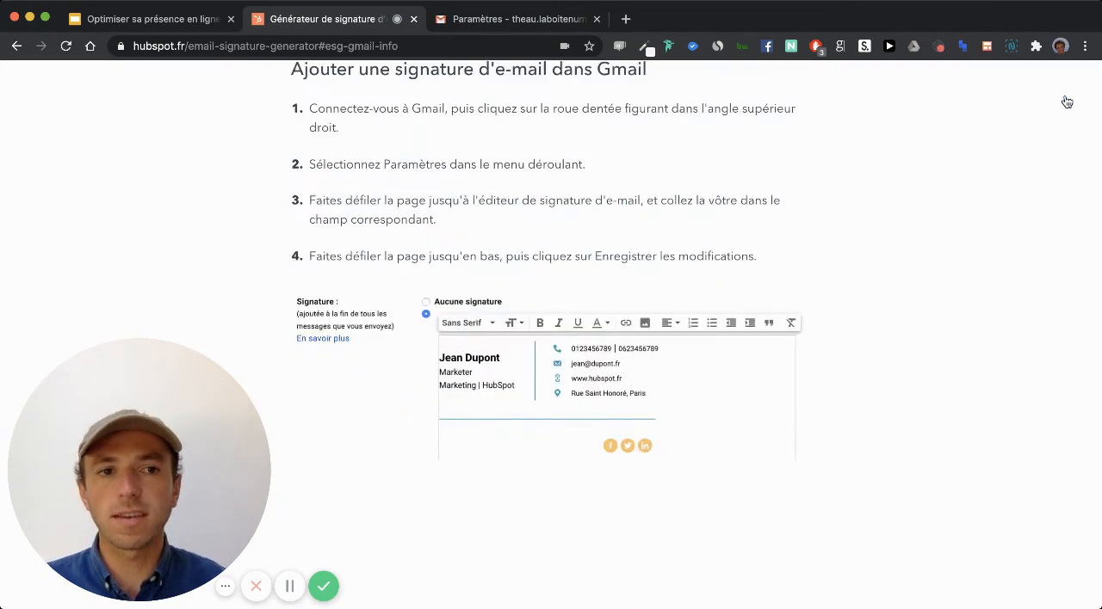